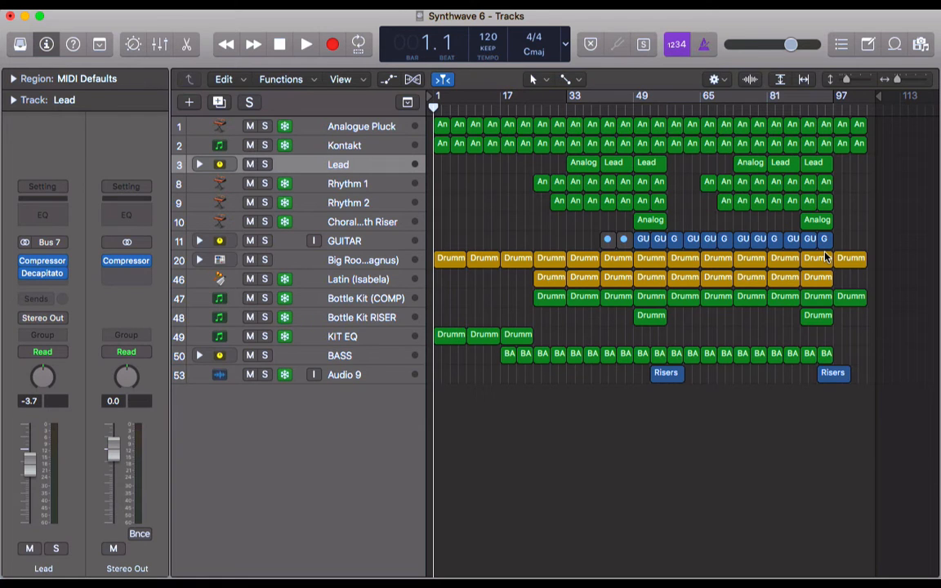
Play the arrangement from about bar 88 to bar 98 to check the Stereo Out peak level.
{"action": "left_click", "coordinate": [799, 102]}
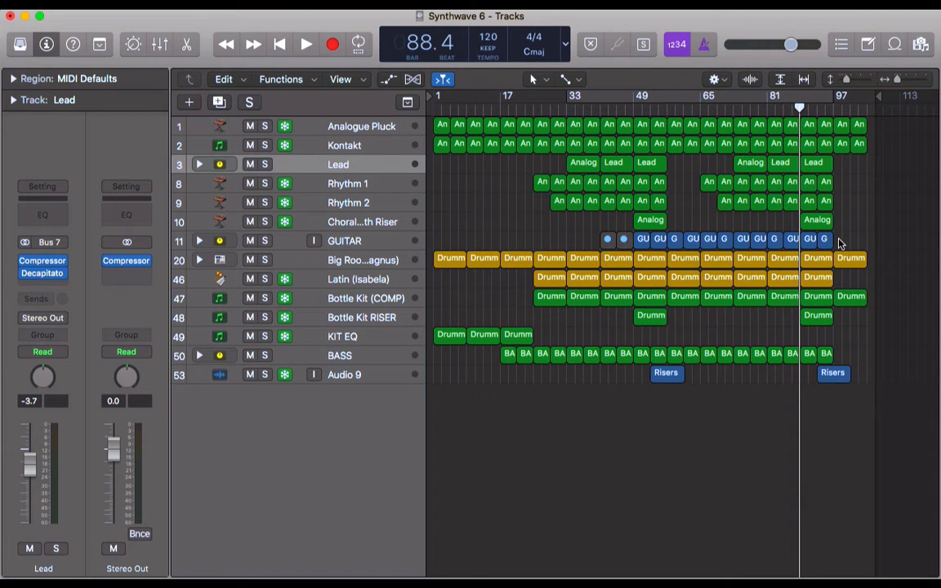
{"action": "left_click", "coordinate": [138, 415]}
{"action": "key", "text": "space"}
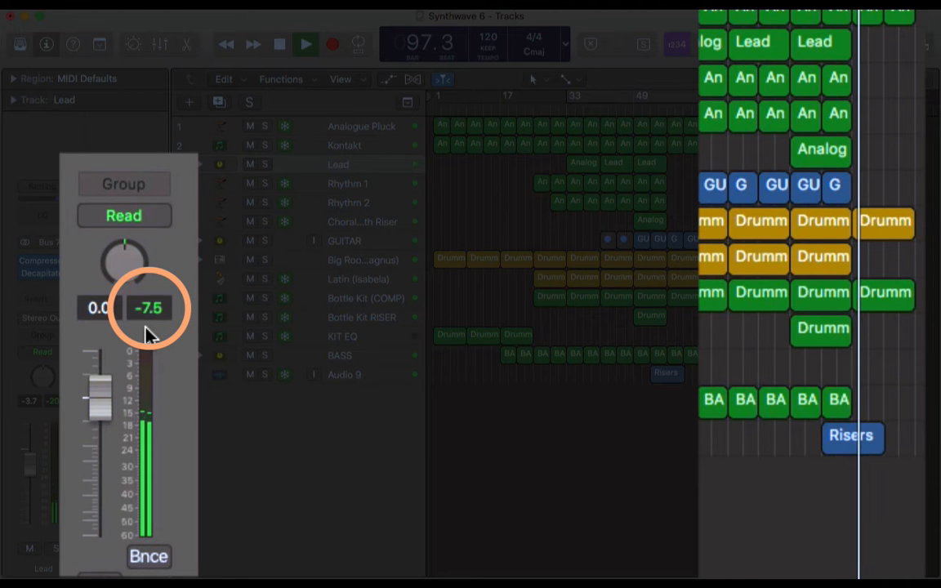
{"action": "key", "text": "space"}
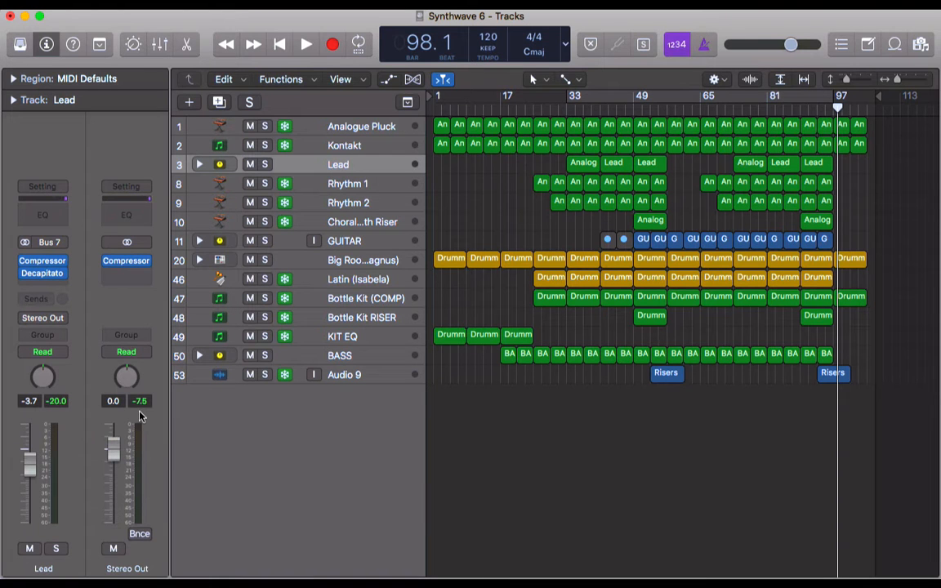
Select all tracks from Analogue Pluck to Audio 9 and adjust their mixer faders together, bringing Analogue Pluck to -28.0 dB.
{"action": "left_click", "coordinate": [374, 126]}
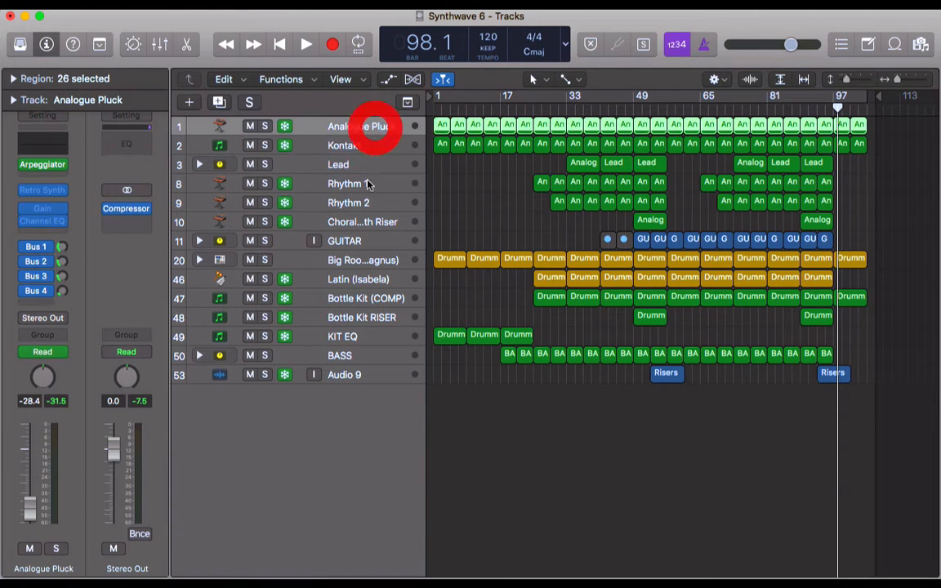
{"action": "left_click", "coordinate": [357, 374], "text": "shift"}
{"action": "key", "text": "shift+x"}
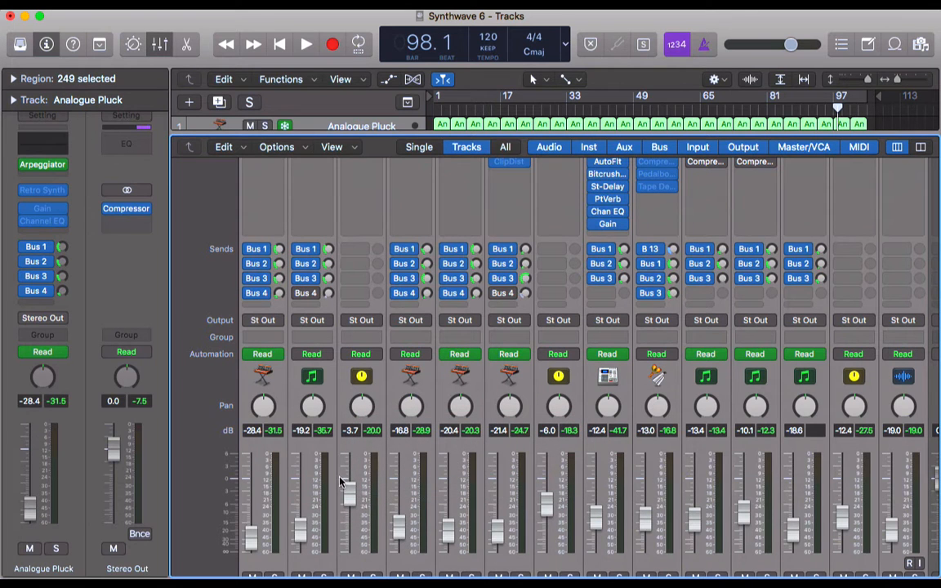
{"action": "left_click_drag", "start_coordinate": [349, 490], "coordinate": [350, 491]}
{"action": "key", "text": "x"}
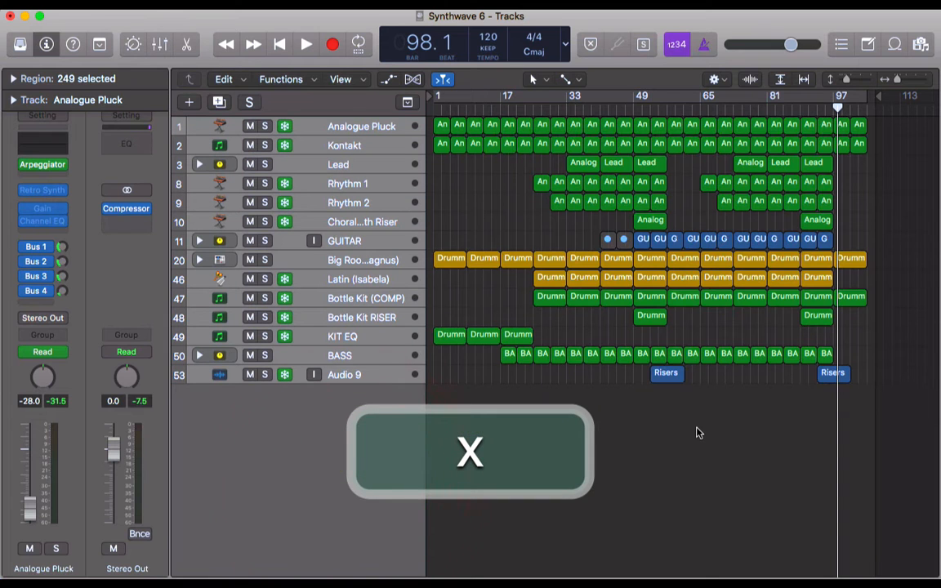
{"action": "left_click", "coordinate": [696, 432]}
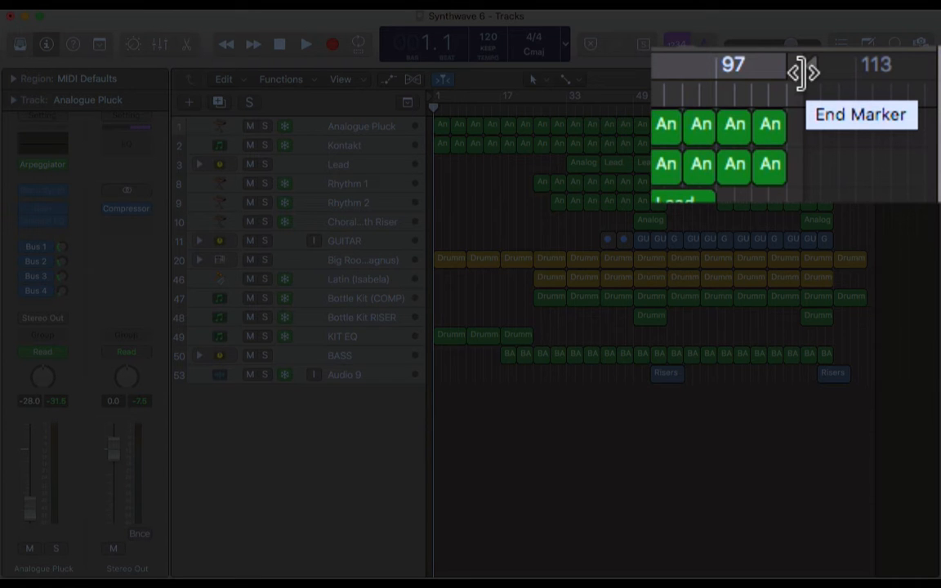
Move the project end marker out well beyond the last regions of the arrangement.
{"action": "key", "text": "super+Right"}
{"action": "key", "text": "super+Right"}
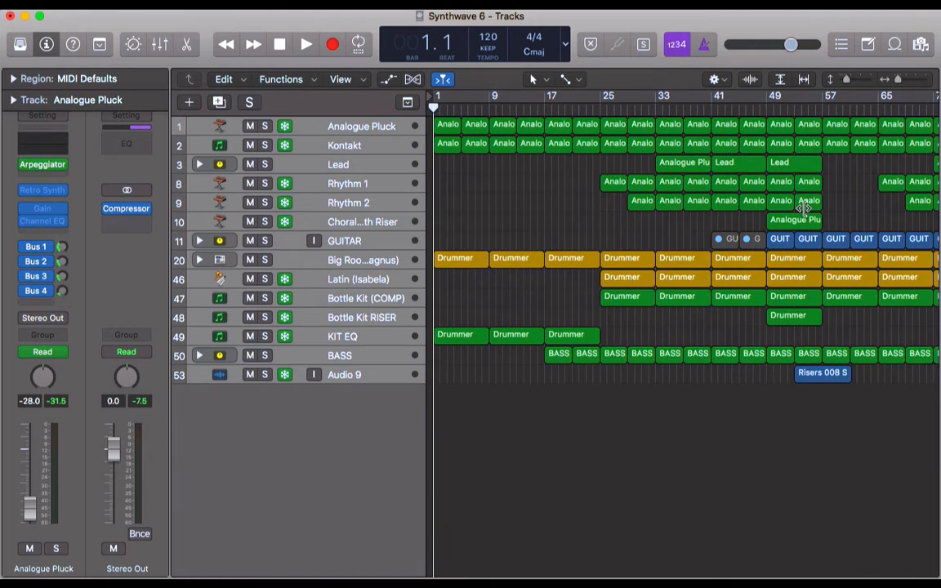
{"action": "scroll", "coordinate": [803, 208], "scroll_direction": "right", "scroll_amount": 10}
{"action": "left_click", "coordinate": [915, 157]}
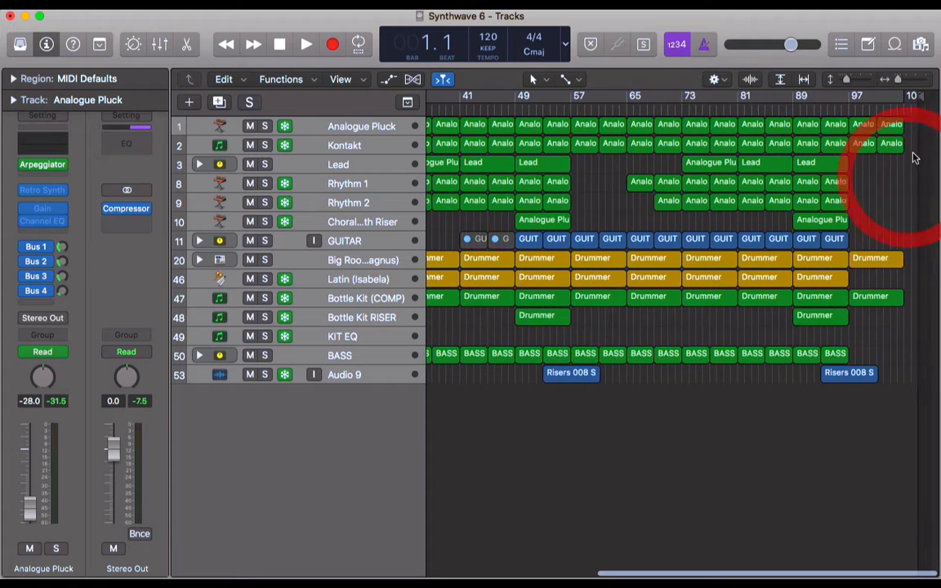
{"action": "left_click_drag", "start_coordinate": [917, 97], "coordinate": [936, 91]}
{"action": "key", "text": "super+Left"}
{"action": "key", "text": "super+Left"}
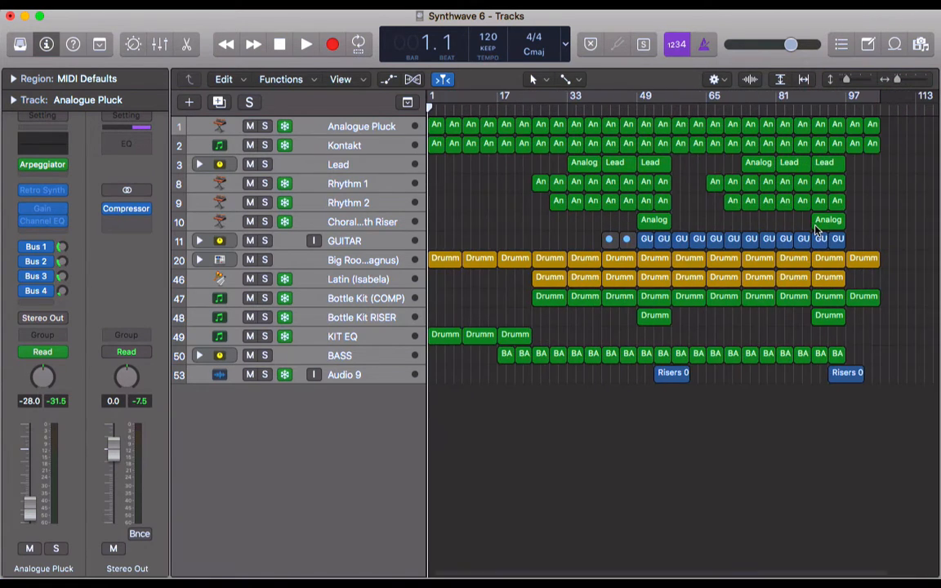
Place the playhead at the end of the last regions, and again at bar 127 near the project end marker.
{"action": "scroll", "coordinate": [817, 231], "scroll_direction": "right", "scroll_amount": 1}
{"action": "scroll", "coordinate": [816, 229], "scroll_direction": "down", "scroll_amount": 2}
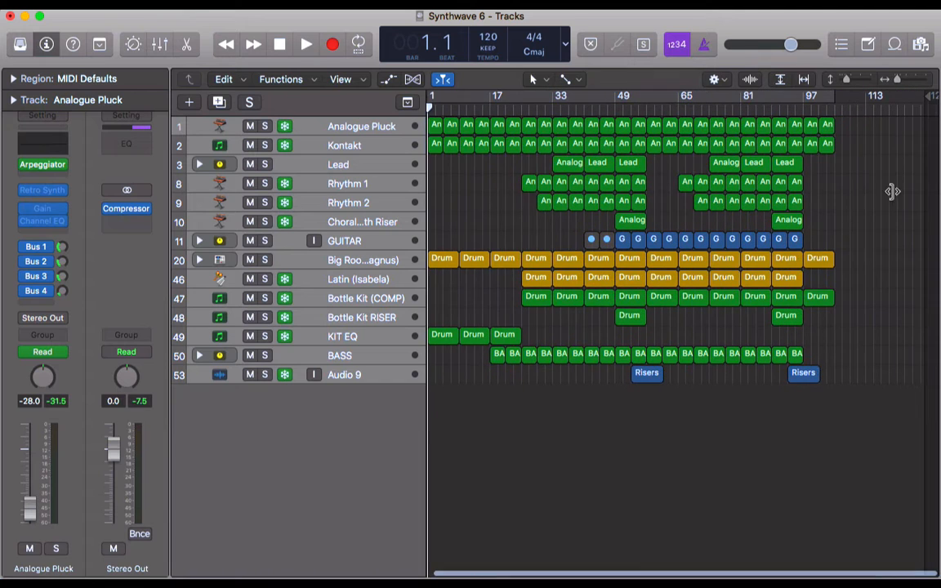
{"action": "left_click", "coordinate": [832, 106]}
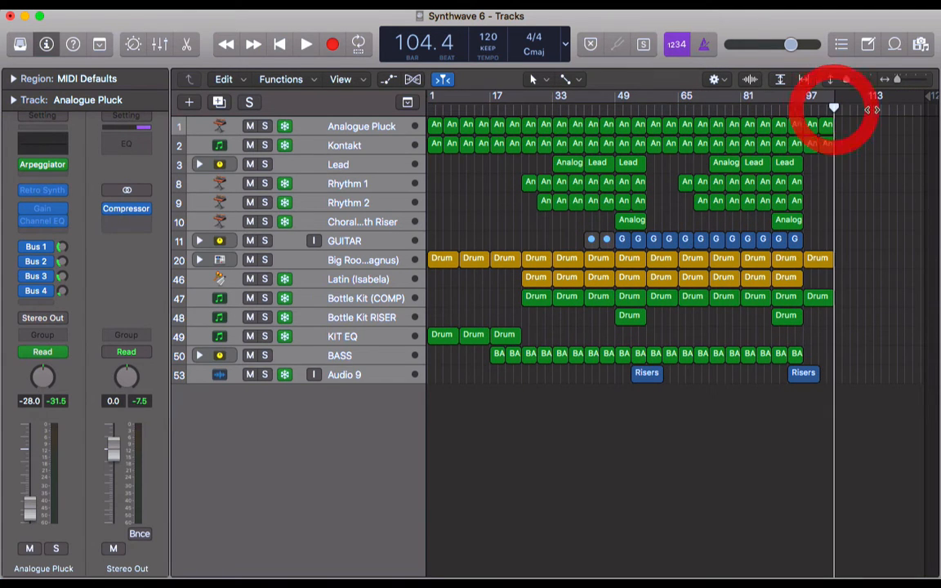
{"action": "left_click", "coordinate": [920, 106]}
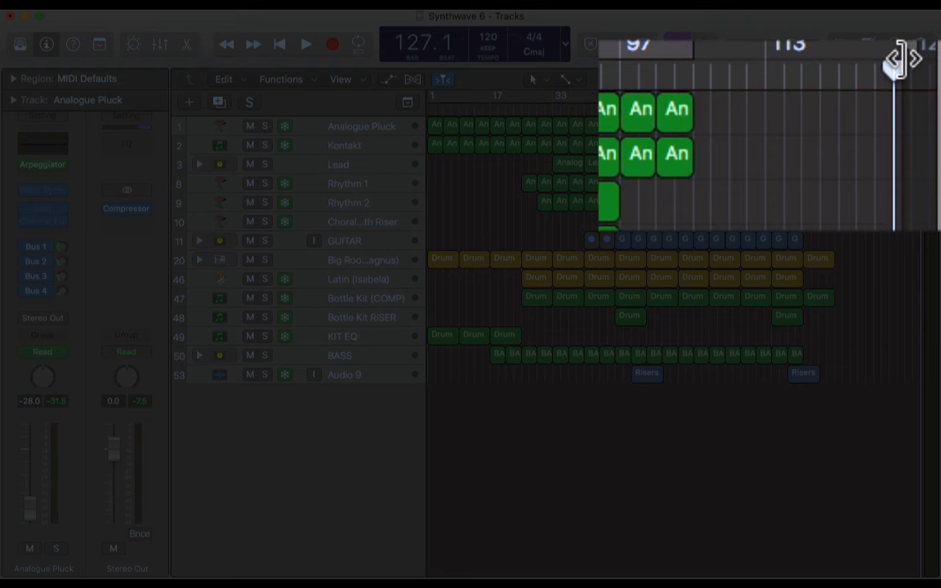
Pull the project end marker back to bar 106, one bar after the last regions, and switch off the cycle range.
{"action": "left_click_drag", "start_coordinate": [924, 101], "coordinate": [914, 101]}
{"action": "left_click_drag", "start_coordinate": [876, 59], "coordinate": [706, 66]}
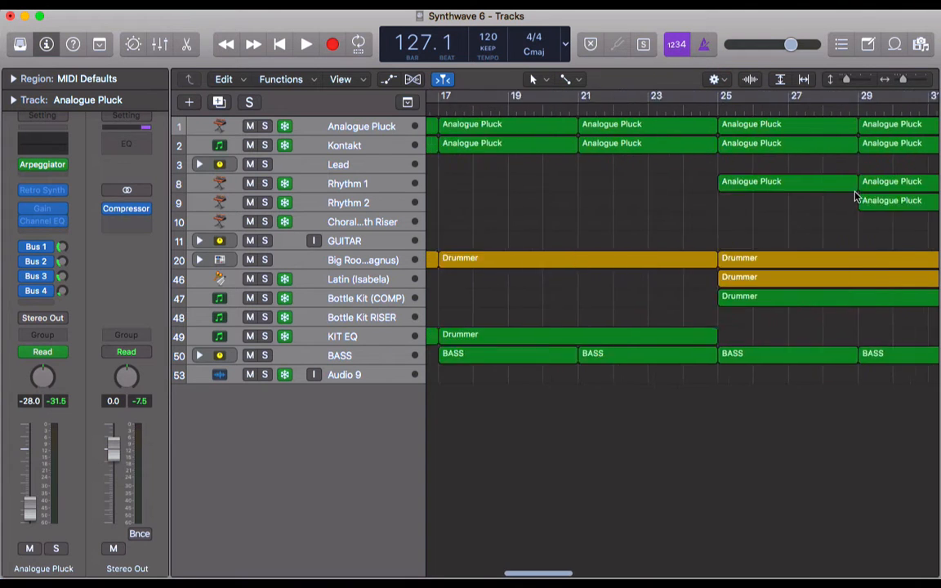
{"action": "scroll", "coordinate": [855, 196], "scroll_direction": "right", "scroll_amount": 20}
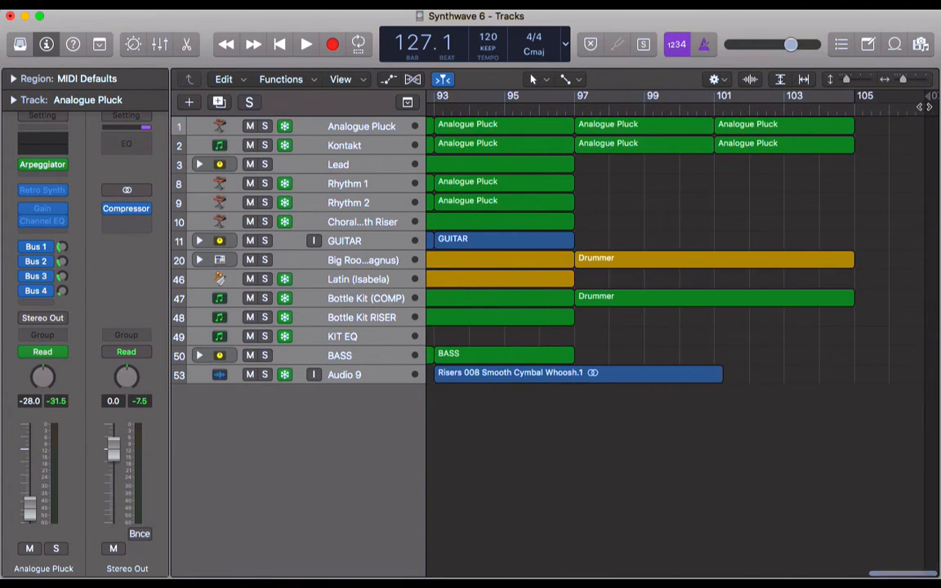
{"action": "left_click_drag", "start_coordinate": [925, 99], "coordinate": [854, 101]}
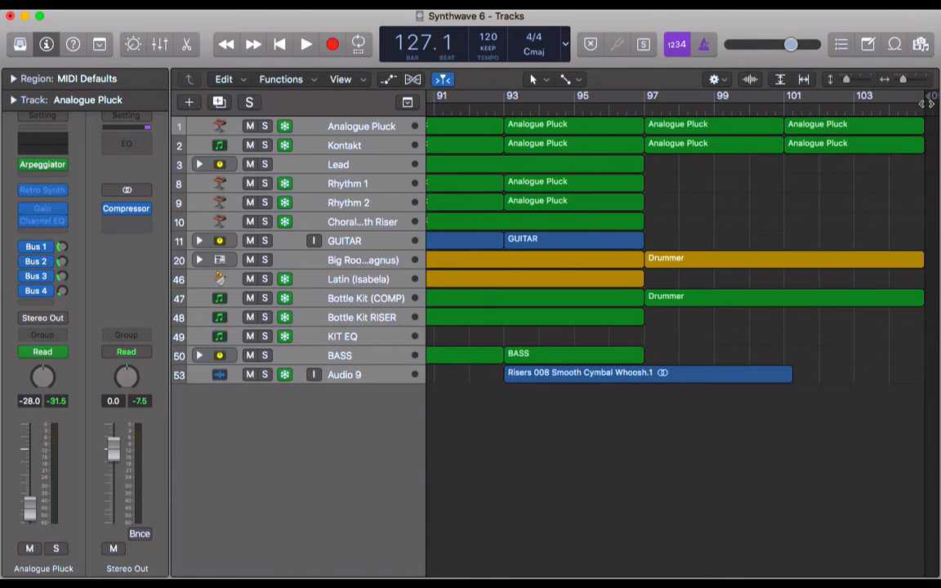
{"action": "left_click", "coordinate": [925, 98]}
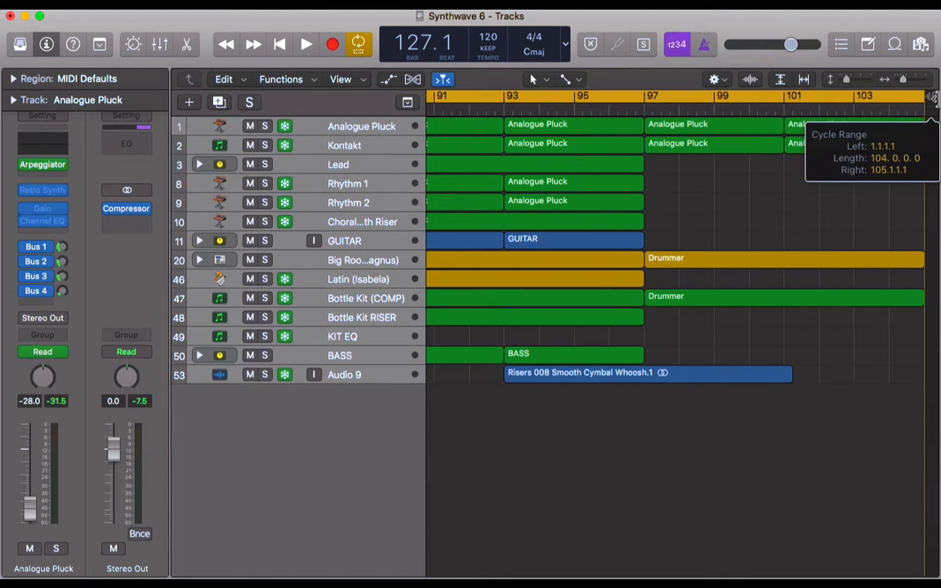
{"action": "left_click", "coordinate": [933, 98]}
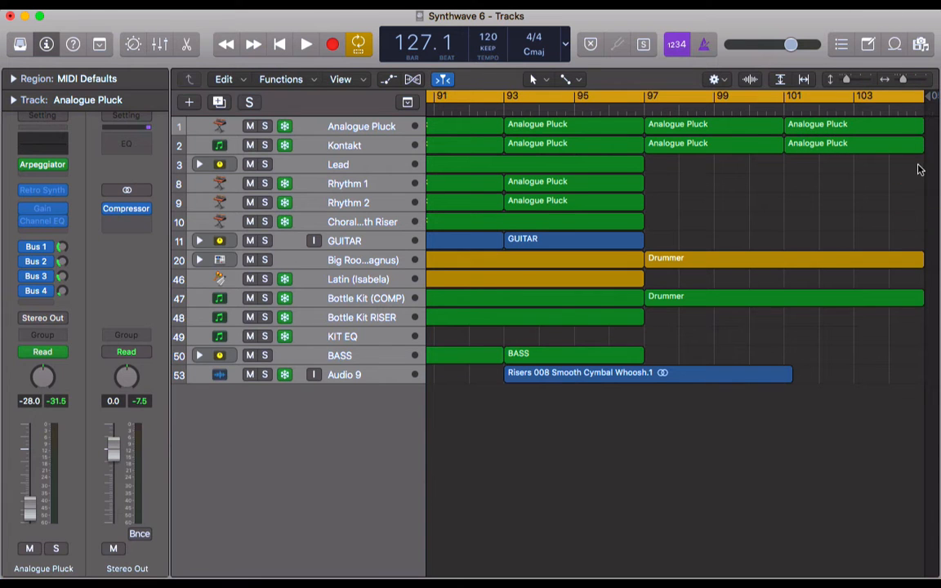
{"action": "left_click_drag", "start_coordinate": [929, 98], "coordinate": [905, 97]}
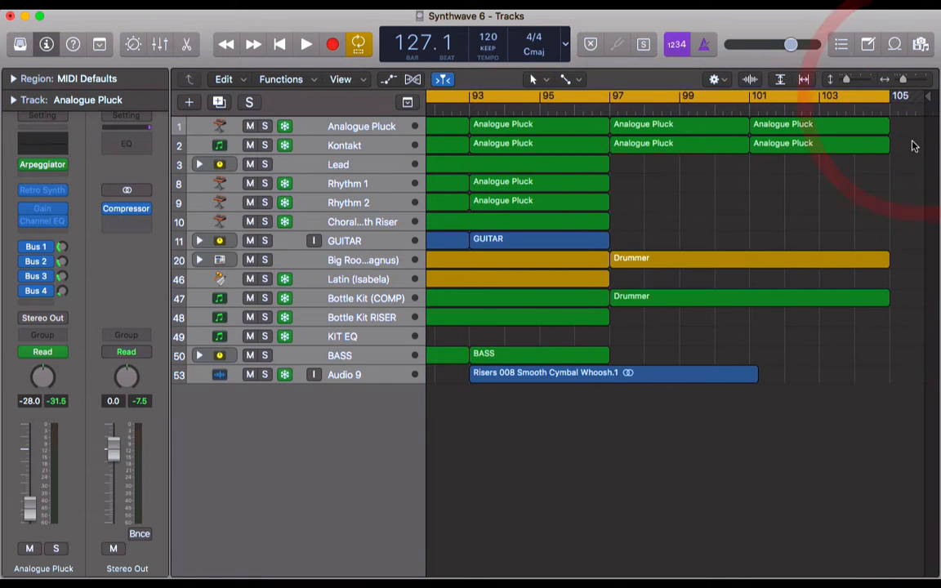
{"action": "left_click", "coordinate": [897, 190]}
{"action": "key", "text": "c"}
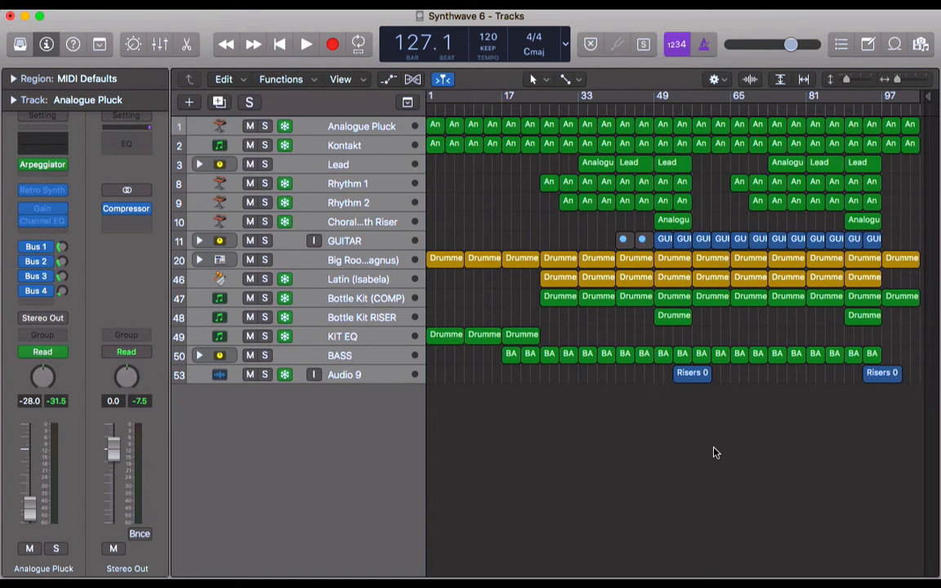
{"action": "scroll", "coordinate": [714, 451], "scroll_direction": "left", "scroll_amount": 2}
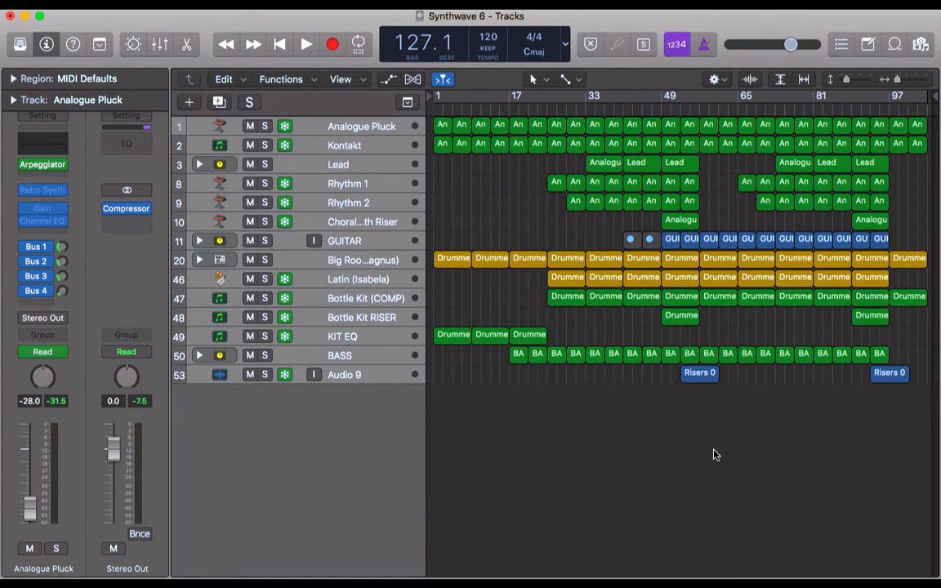
Open the bounce settings for the project or section.
{"action": "key", "text": "super+b"}
{"action": "left_click", "coordinate": [706, 497]}
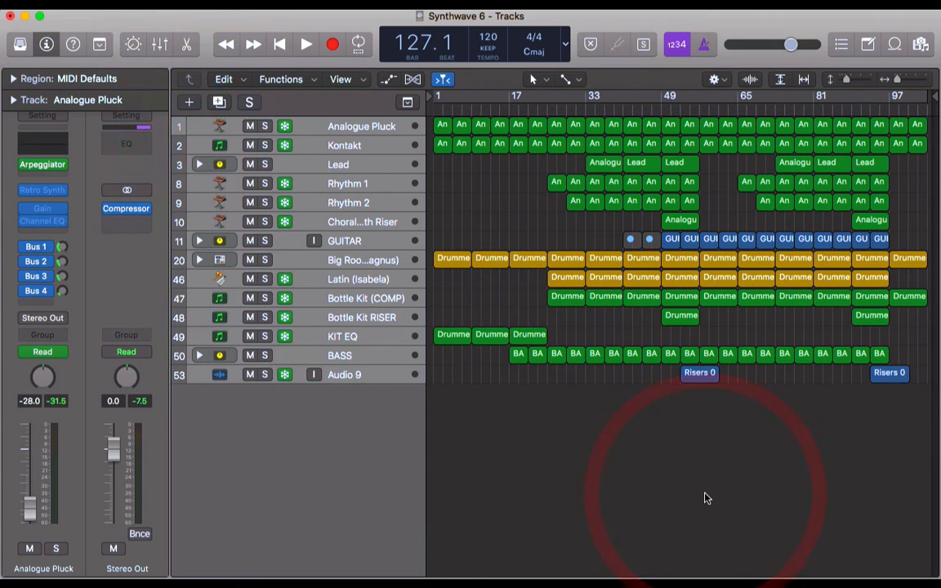
{"action": "left_click", "coordinate": [122, 4]}
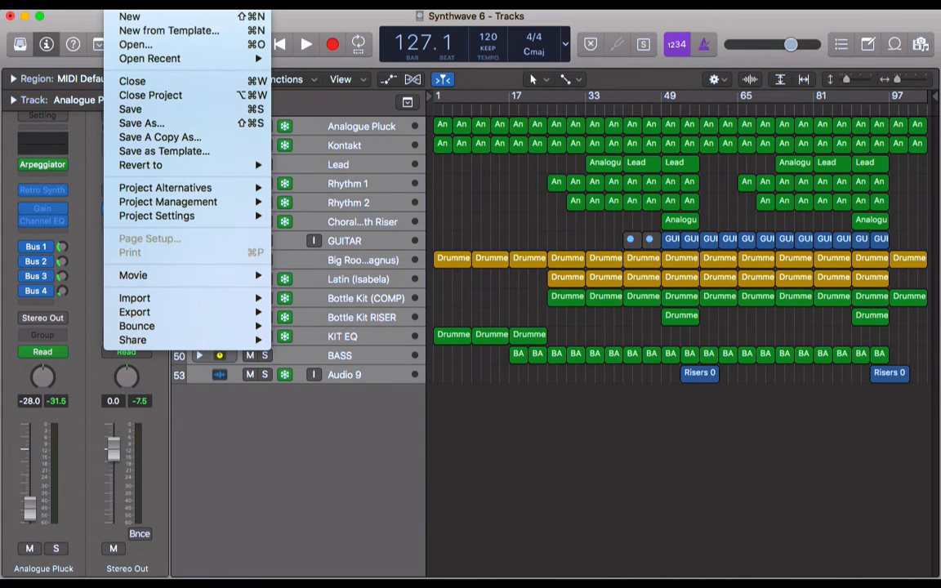
{"action": "mouse_move", "coordinate": [231, 329]}
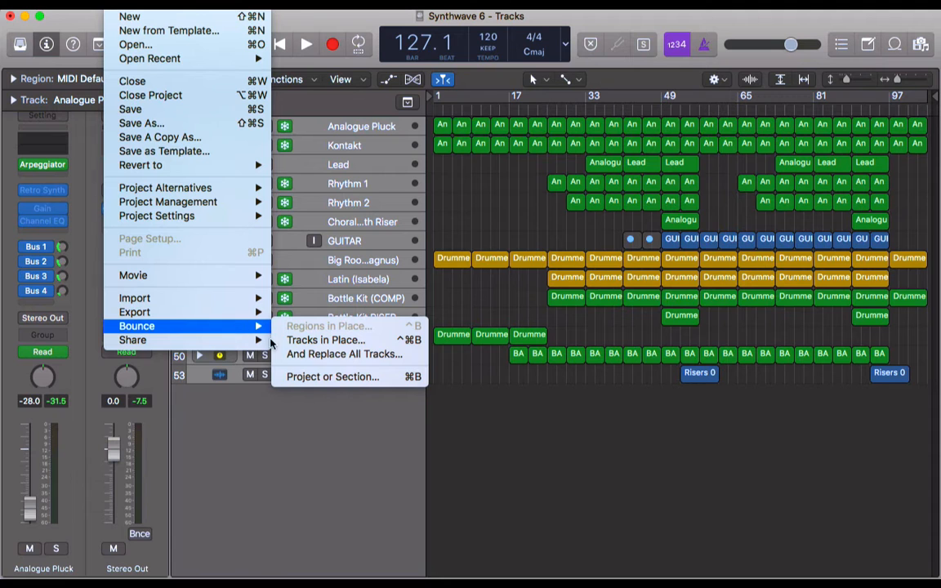
{"action": "left_click", "coordinate": [349, 383]}
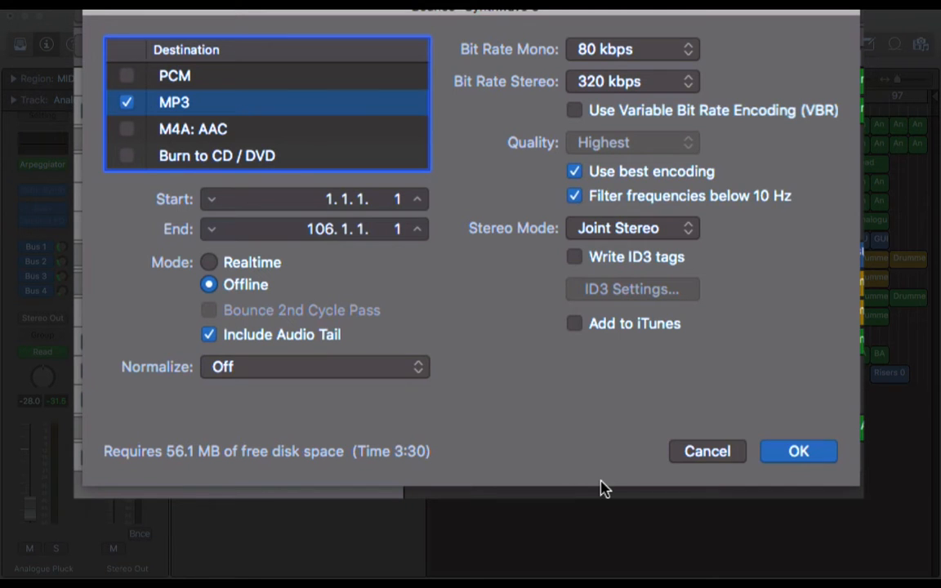
Enable PCM as the only bounce destination and disable MP3.
{"action": "left_click", "coordinate": [127, 77]}
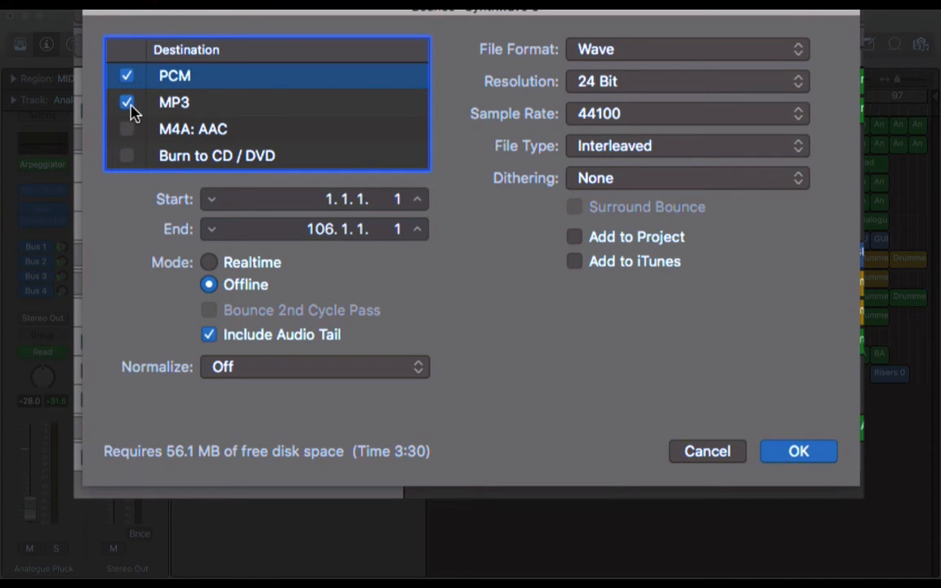
{"action": "left_click", "coordinate": [127, 102]}
{"action": "left_click", "coordinate": [212, 76]}
Review the PCM file format and resolution options, keeping Wave and 24 Bit.
{"action": "left_click", "coordinate": [714, 52]}
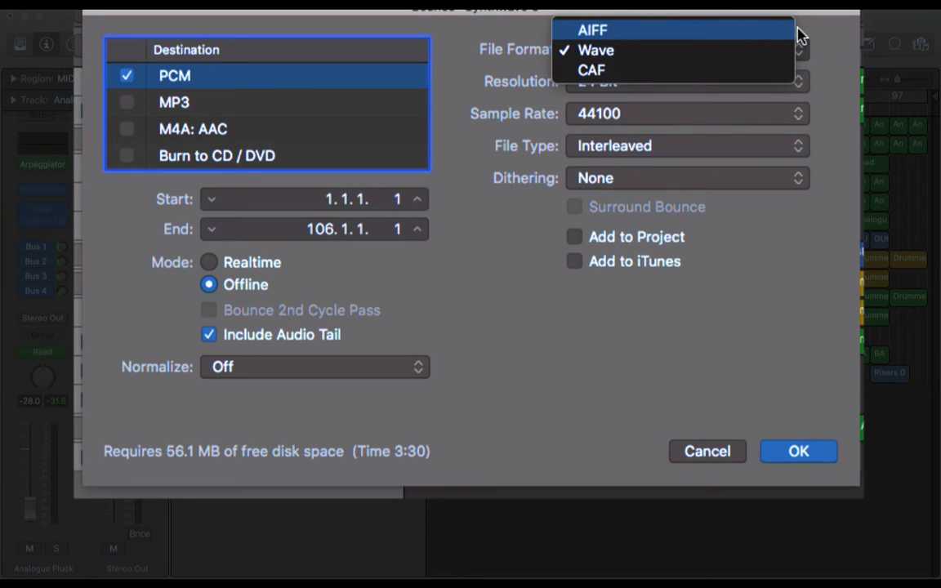
{"action": "left_click", "coordinate": [846, 56]}
{"action": "left_click", "coordinate": [685, 81]}
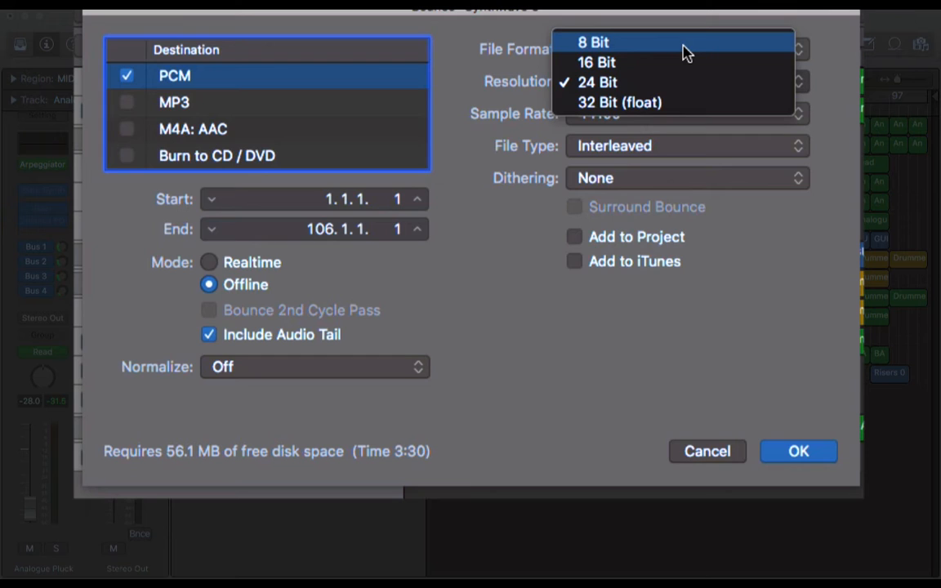
{"action": "left_click", "coordinate": [831, 71]}
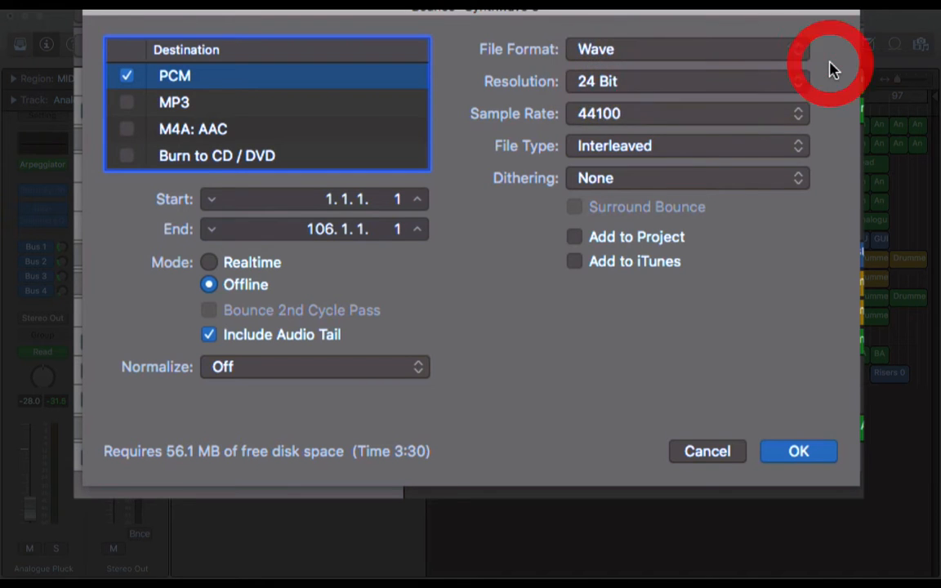
{"action": "left_click", "coordinate": [704, 82]}
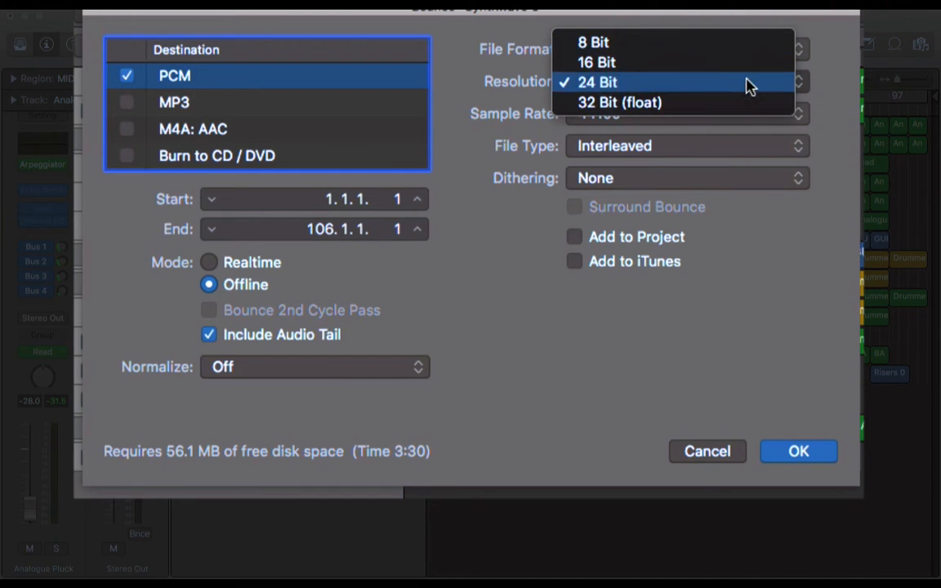
{"action": "left_click", "coordinate": [841, 102]}
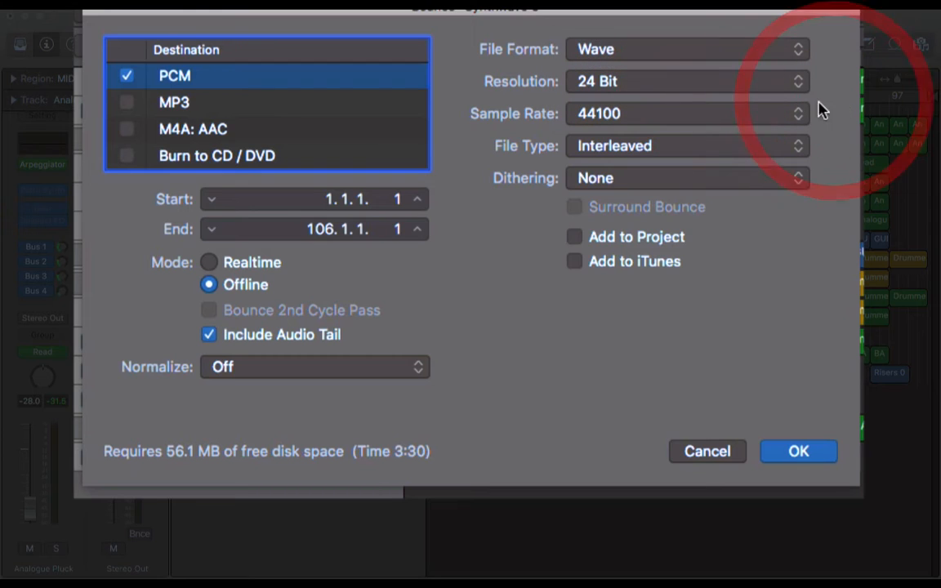
Try a bounce sample rate of 48000, and set it back to 44100.
{"action": "left_click", "coordinate": [709, 121]}
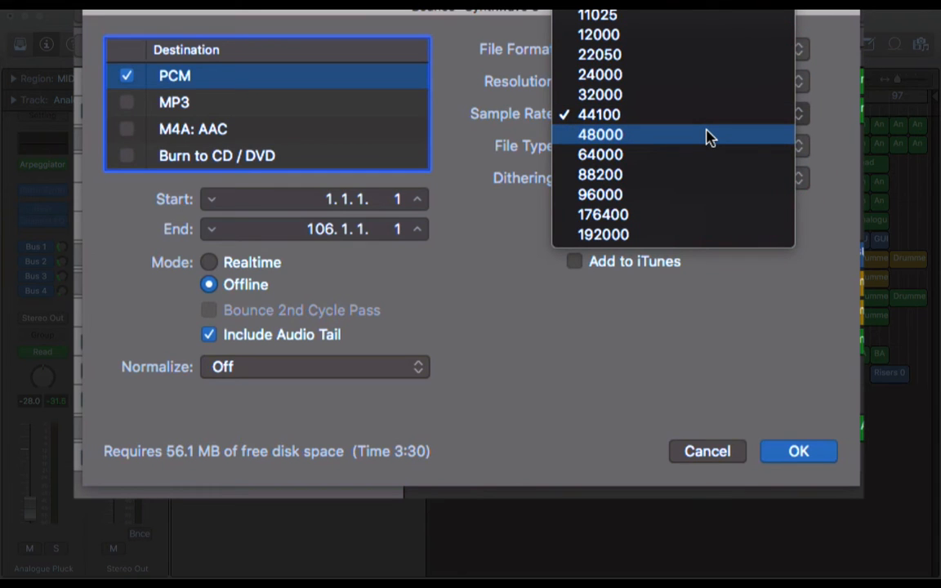
{"action": "left_click", "coordinate": [709, 135]}
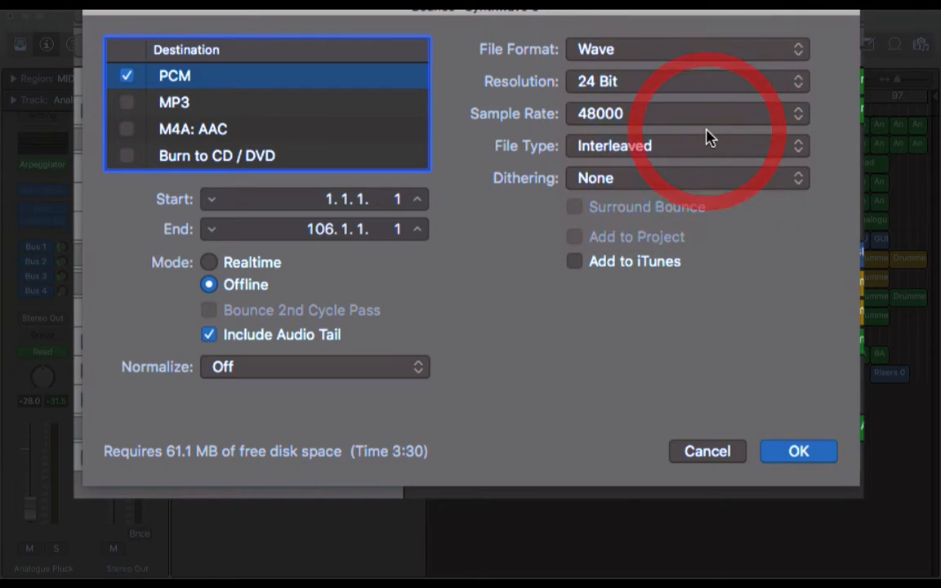
{"action": "left_click", "coordinate": [643, 115]}
{"action": "left_click", "coordinate": [665, 99]}
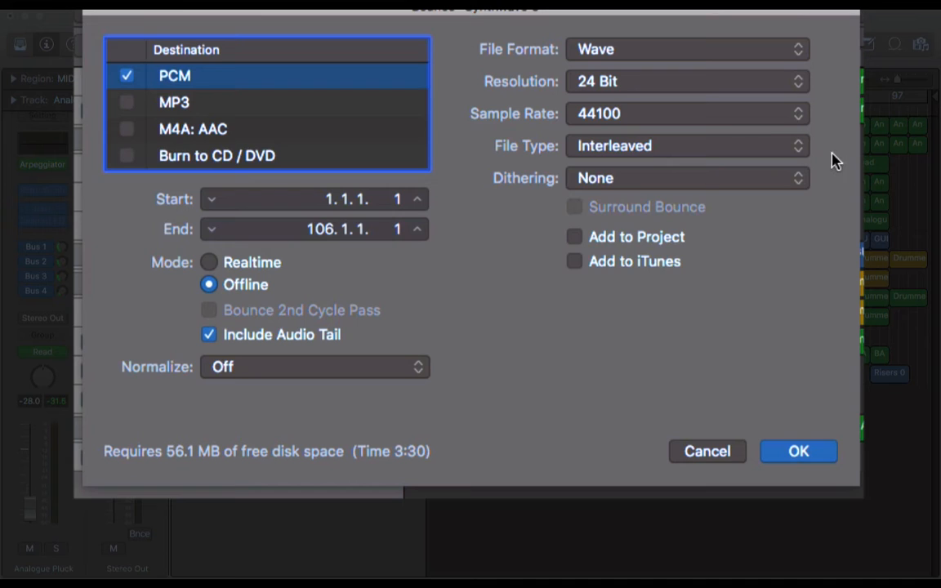
Try the Split file type for the PCM bounce, and set it back to Interleaved.
{"action": "left_click", "coordinate": [741, 150]}
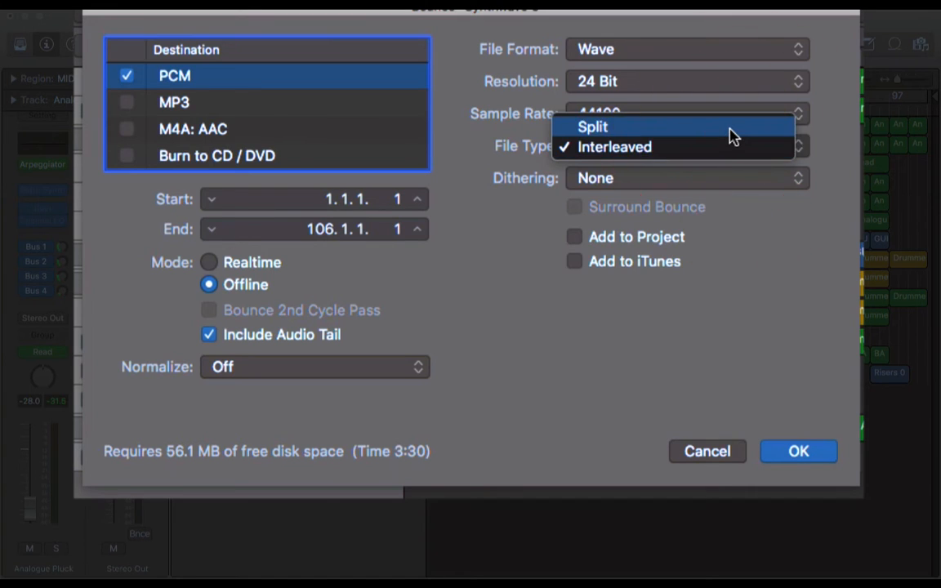
{"action": "left_click", "coordinate": [731, 133]}
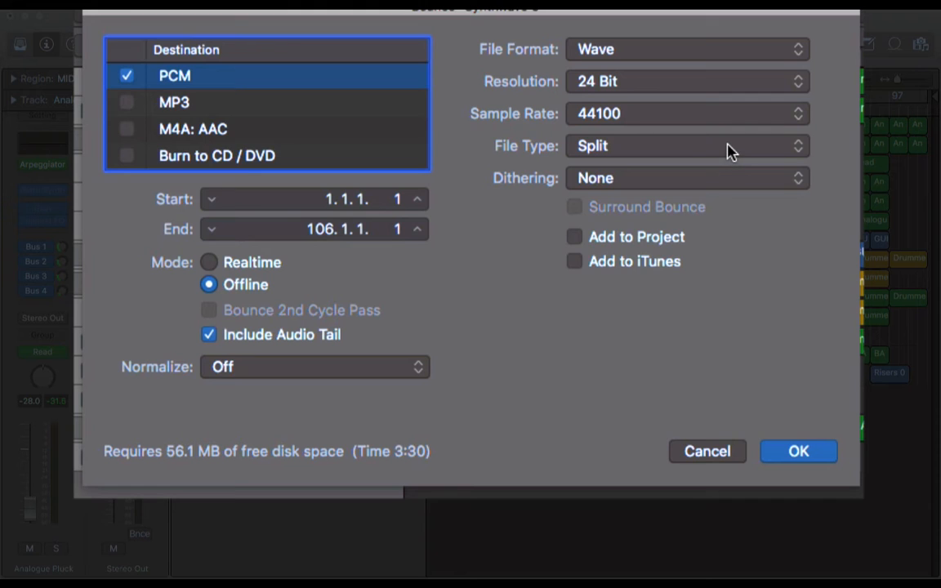
{"action": "left_click", "coordinate": [731, 152]}
{"action": "left_click", "coordinate": [712, 179]}
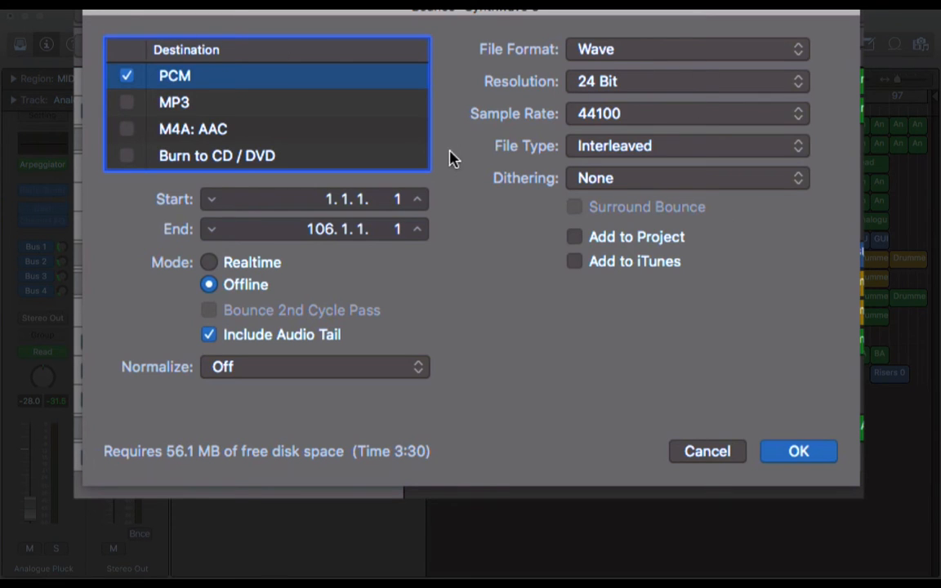
Switch the bounce destination from PCM to MP3, keeping a stereo bit rate of 320 kbps and the Joint Stereo mode.
{"action": "left_click", "coordinate": [126, 76]}
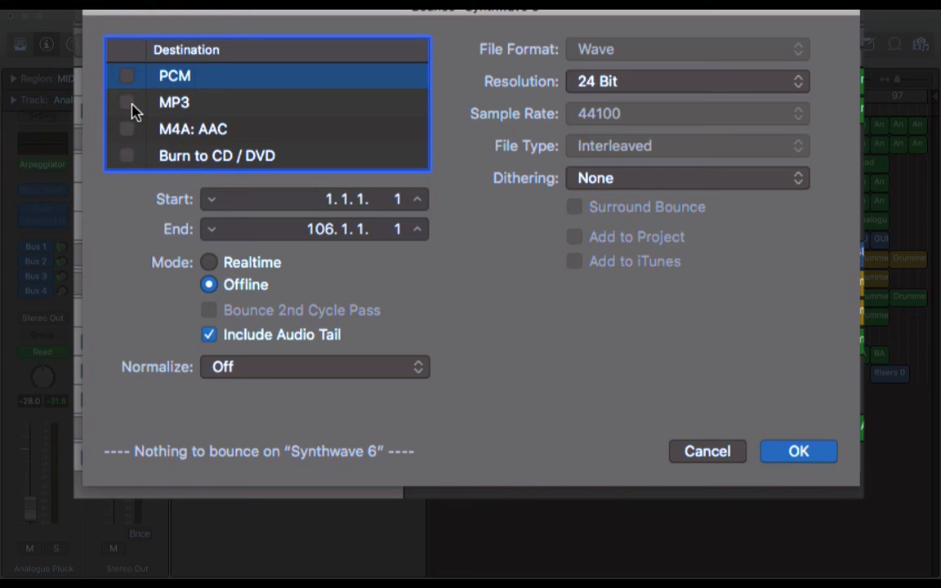
{"action": "left_click", "coordinate": [126, 103]}
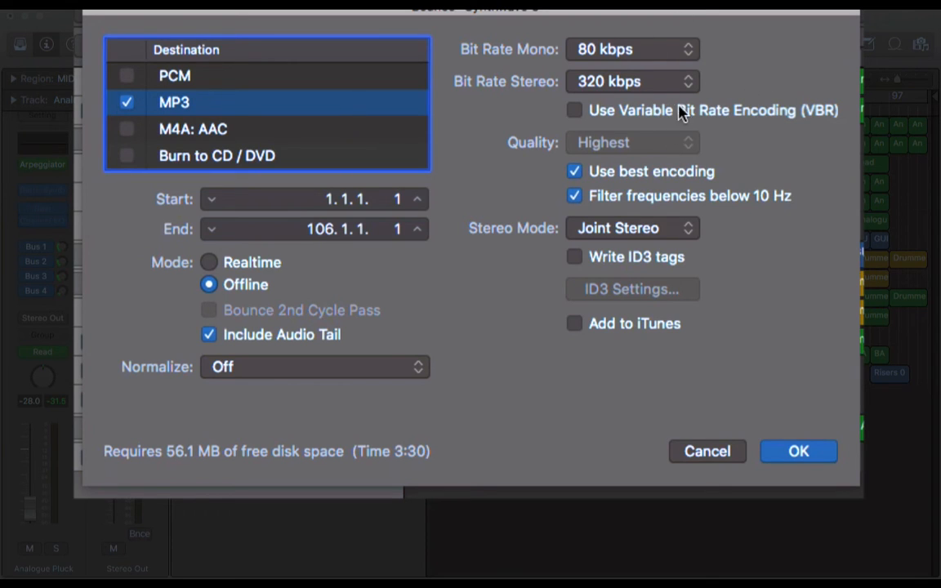
{"action": "left_click", "coordinate": [662, 83]}
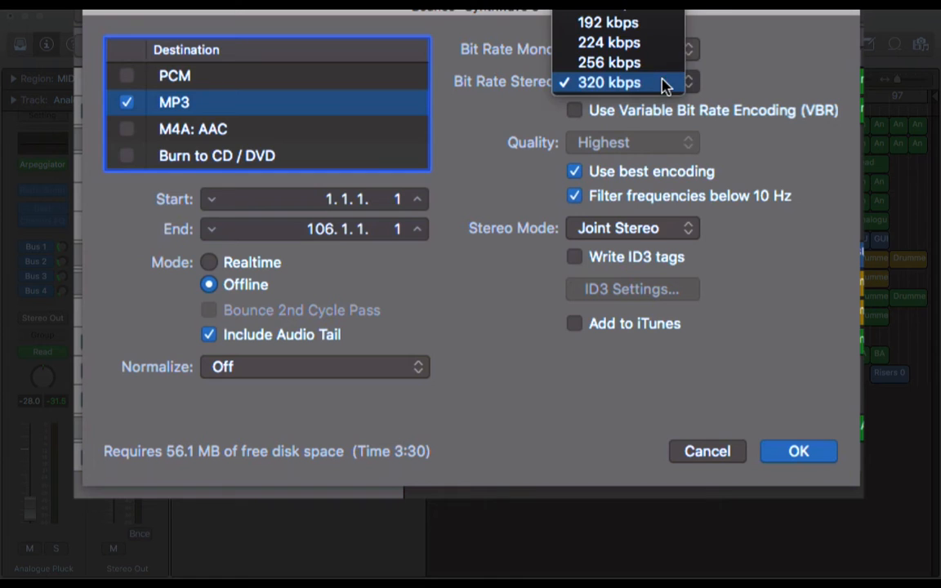
{"action": "left_click", "coordinate": [750, 110]}
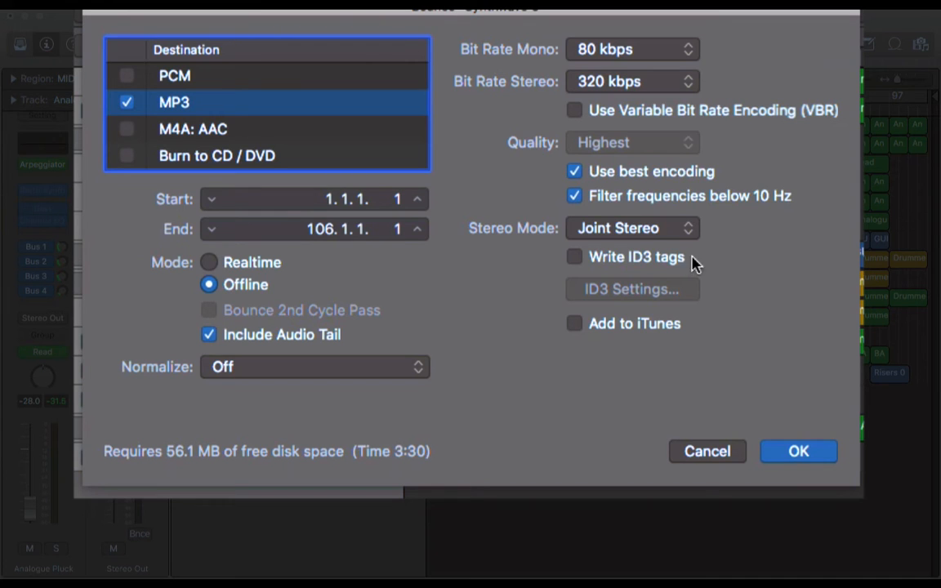
{"action": "left_click", "coordinate": [621, 228]}
{"action": "left_click", "coordinate": [756, 251]}
Enable writing ID3 tags, look through the ID3 settings including the Artist field, and disable the tags again.
{"action": "left_click", "coordinate": [574, 258]}
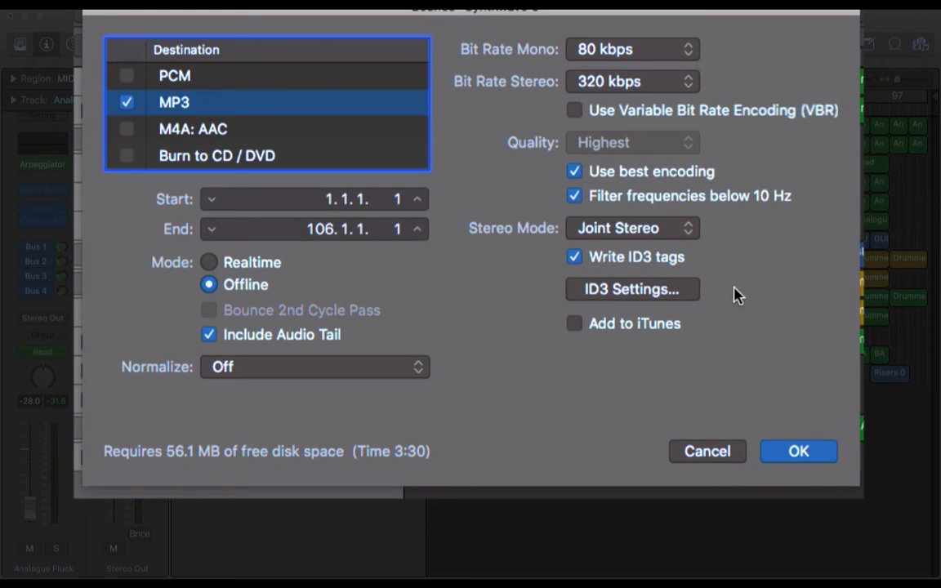
{"action": "left_click", "coordinate": [628, 290]}
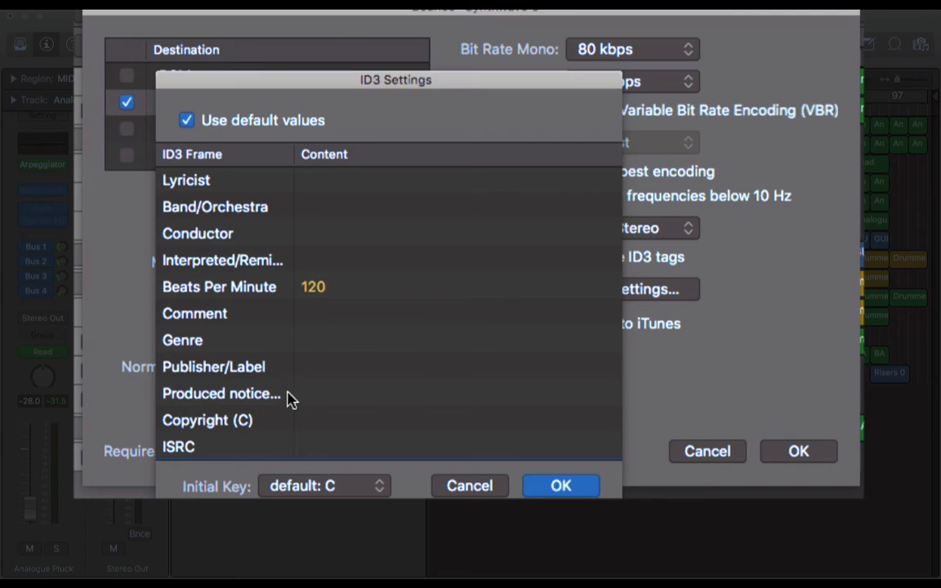
{"action": "scroll", "coordinate": [325, 392], "scroll_direction": "down", "scroll_amount": 1}
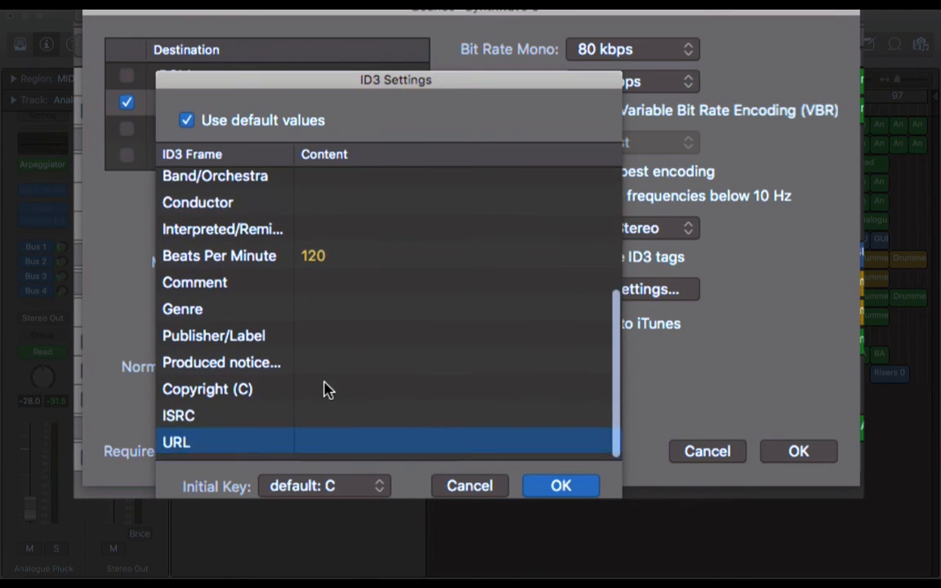
{"action": "scroll", "coordinate": [325, 389], "scroll_direction": "up", "scroll_amount": 5}
{"action": "left_click", "coordinate": [314, 211]}
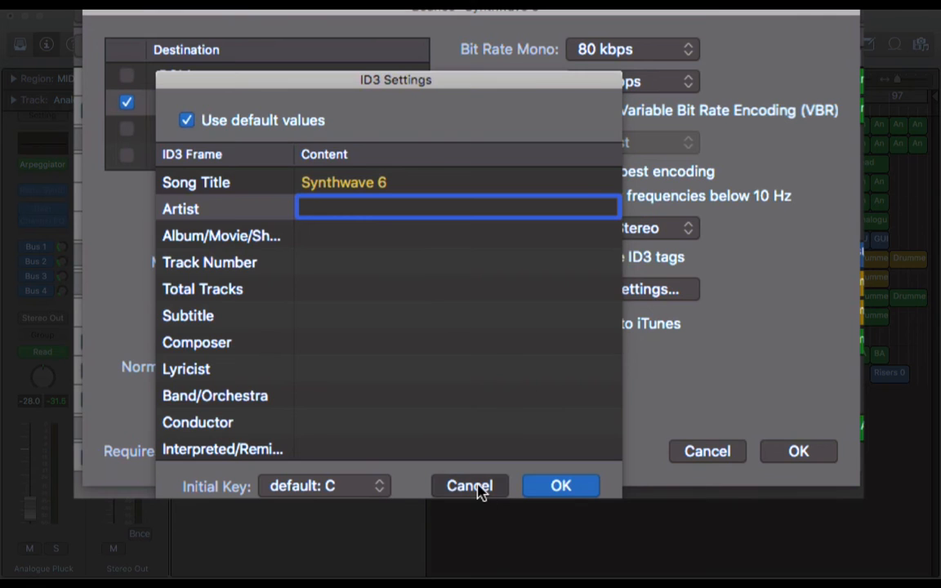
{"action": "left_click", "coordinate": [560, 483]}
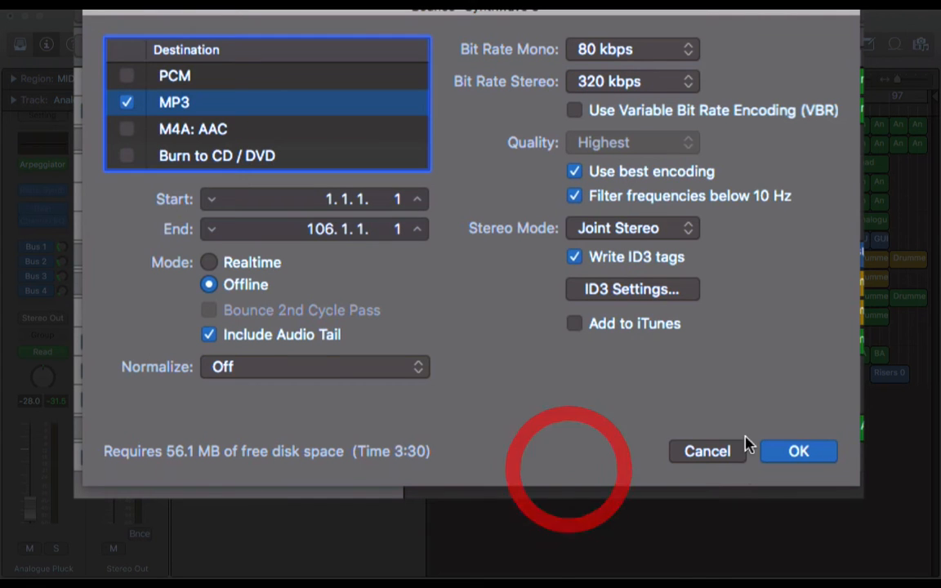
{"action": "left_click", "coordinate": [574, 260]}
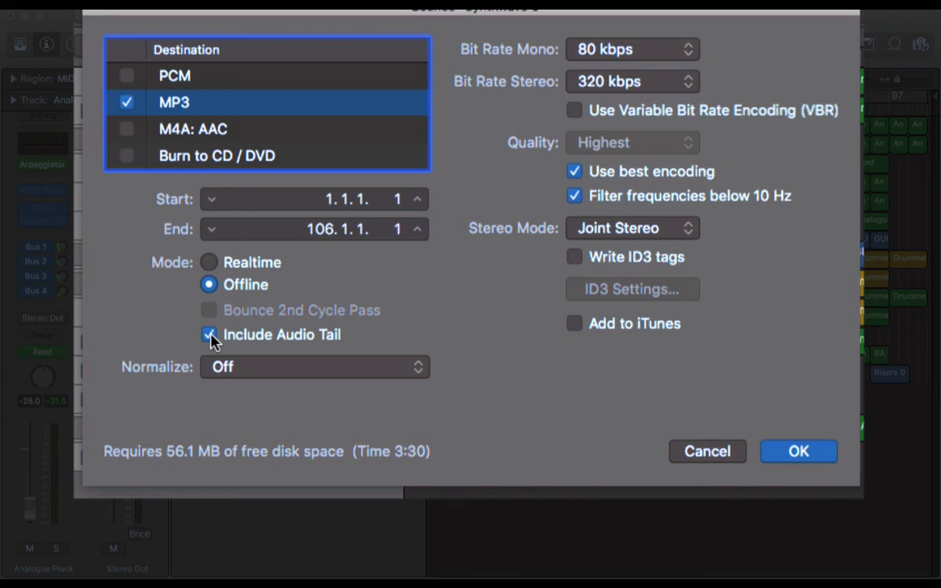
Try the Realtime bounce mode with Bounce 2nd Cycle Pass, and return to Offline.
{"action": "left_click", "coordinate": [209, 265]}
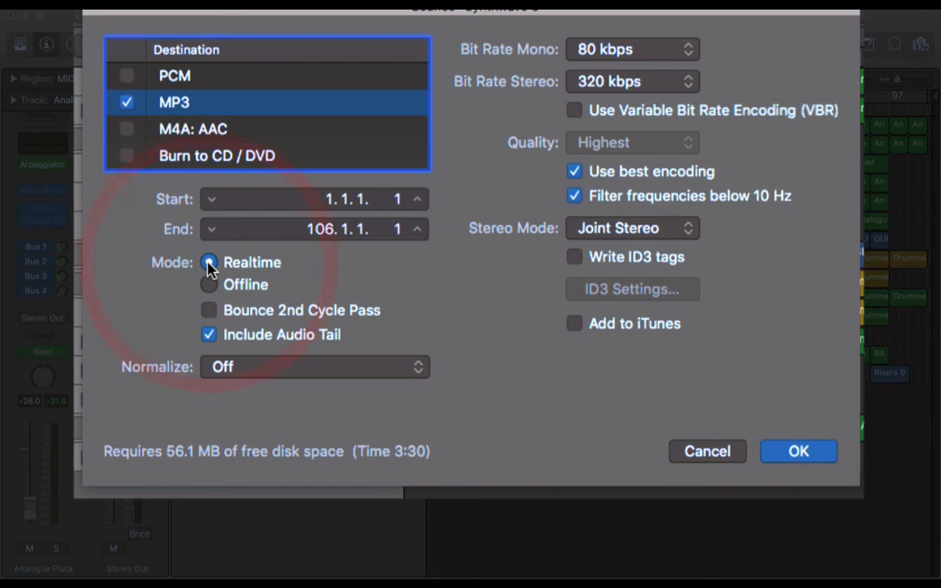
{"action": "left_click", "coordinate": [209, 310]}
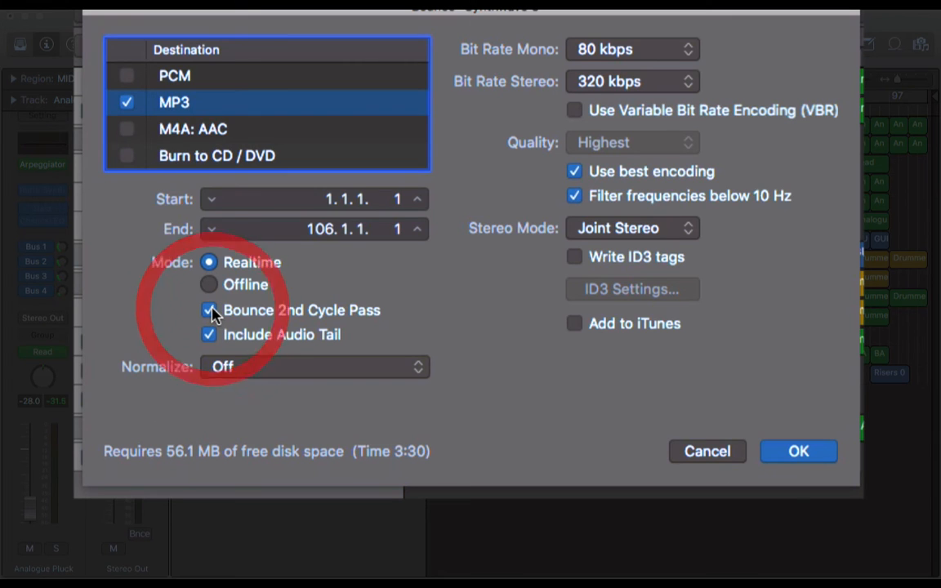
{"action": "left_click", "coordinate": [210, 311]}
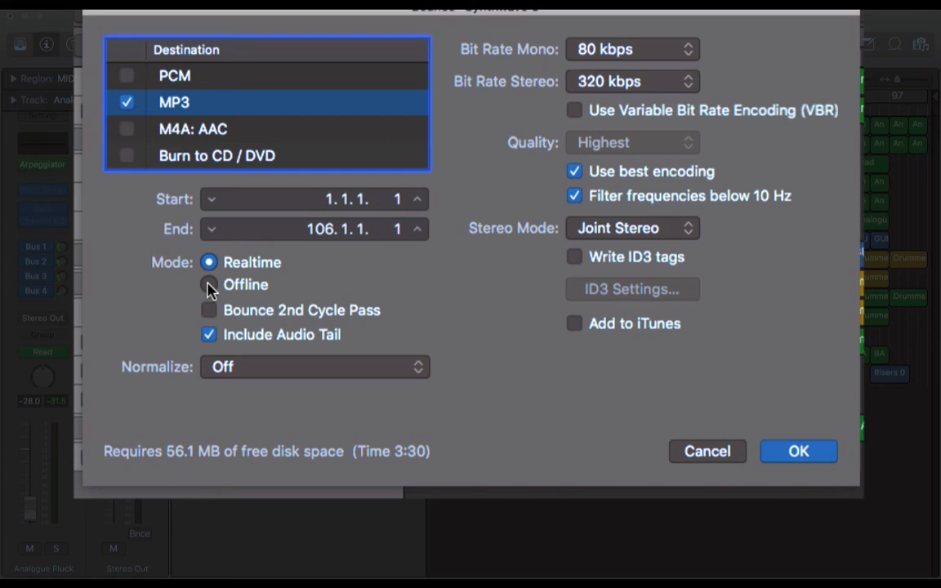
{"action": "left_click", "coordinate": [209, 285]}
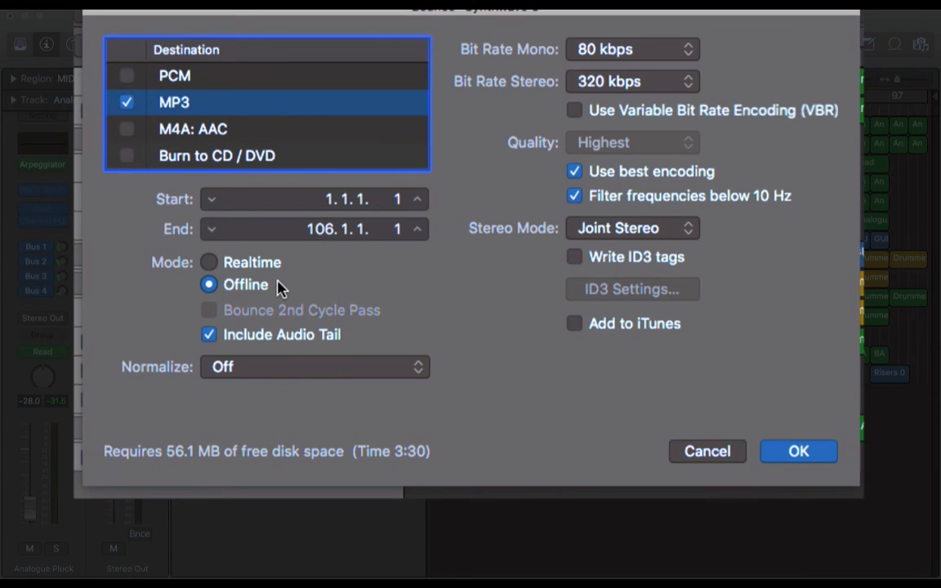
Review the Normalize options, keeping Off, and try PCM as an additional destination before disabling it again.
{"action": "left_click", "coordinate": [374, 369]}
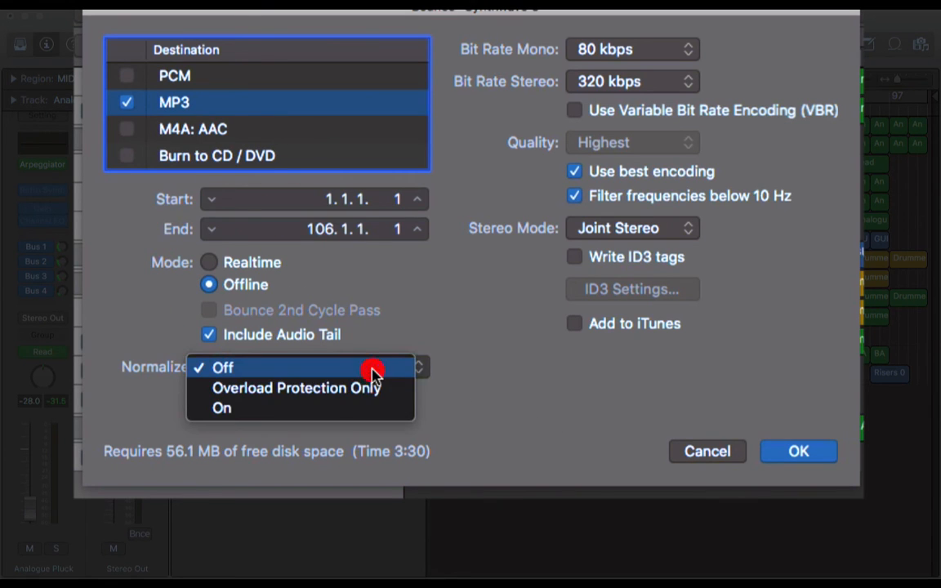
{"action": "left_click", "coordinate": [281, 371]}
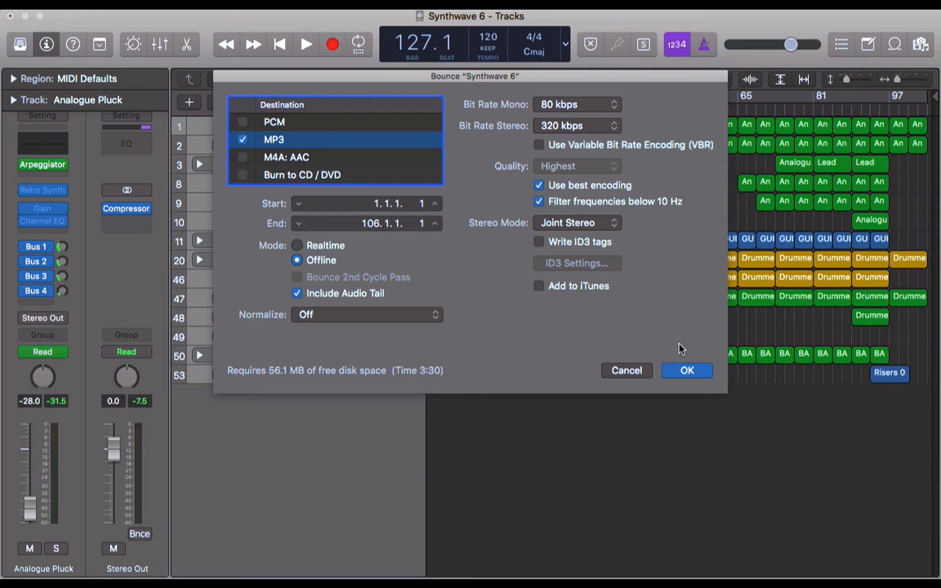
{"action": "left_click", "coordinate": [242, 122]}
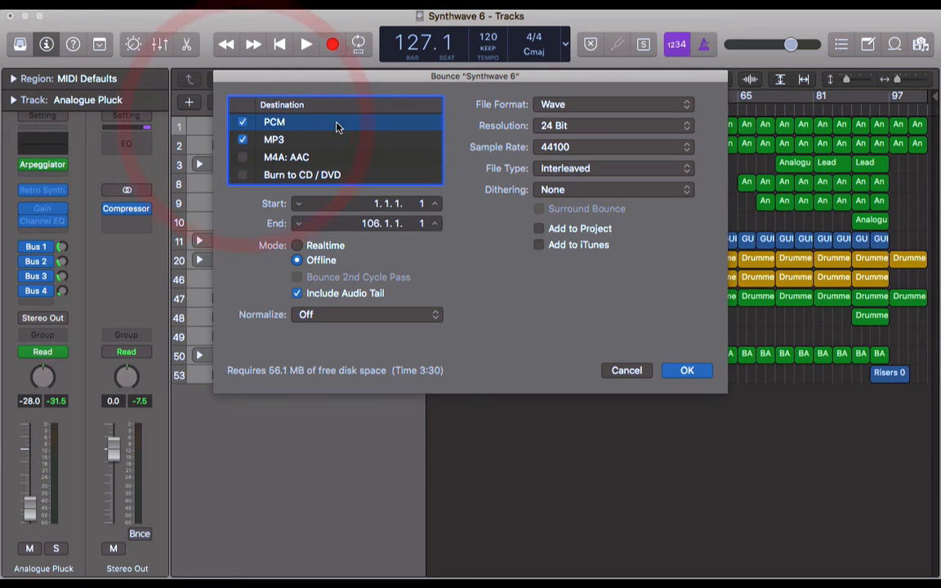
{"action": "left_click", "coordinate": [242, 123]}
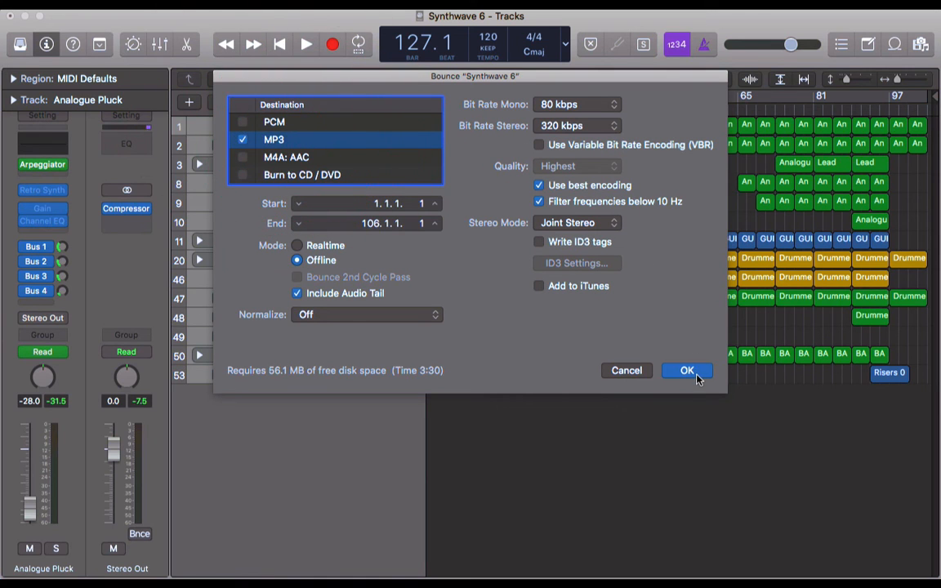
Bounce the mix to the Desktop as an MP3 named Synthwave 6.
{"action": "left_click", "coordinate": [686, 371]}
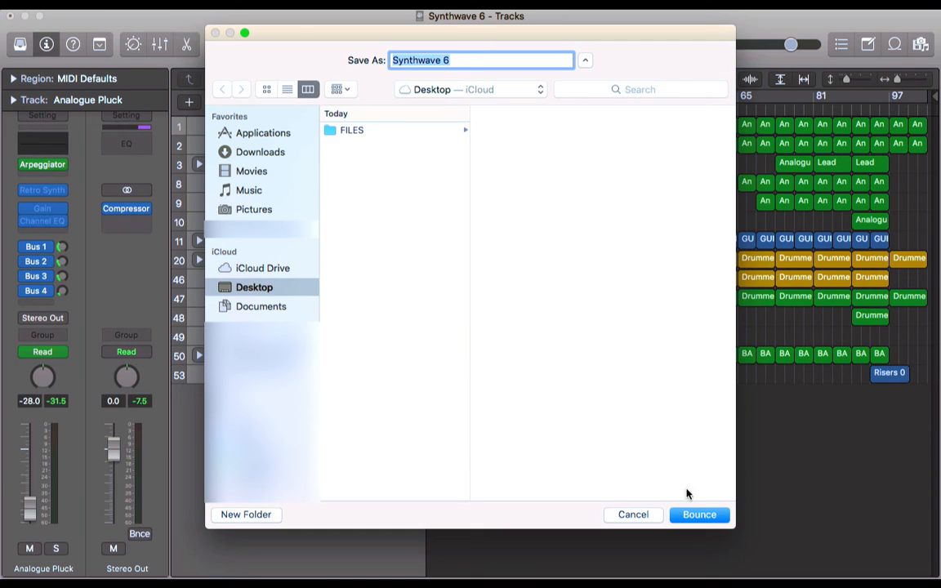
{"action": "left_click", "coordinate": [712, 515]}
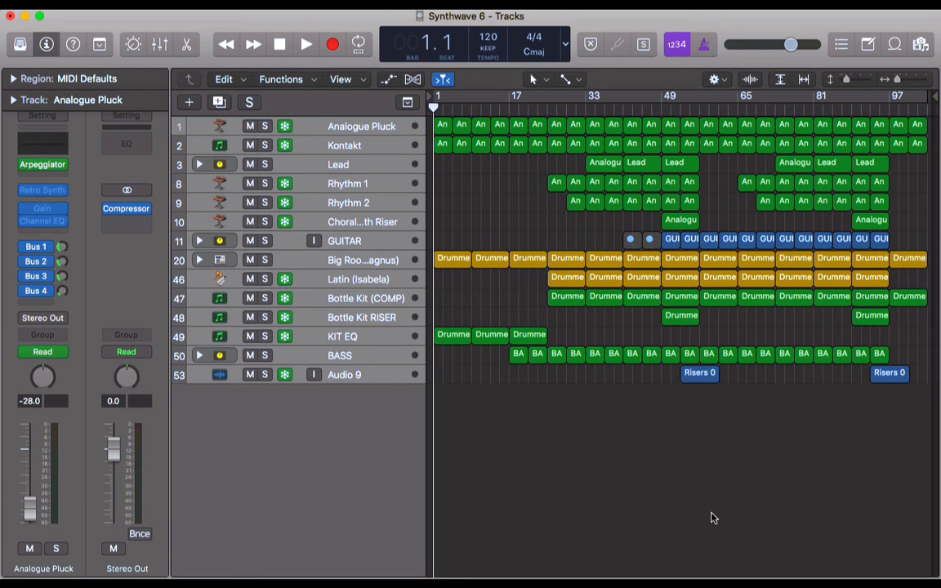
Create a new audio track and move it to the end of the track list, below Audio 9.
{"action": "left_click", "coordinate": [657, 506]}
{"action": "left_click", "coordinate": [384, 437]}
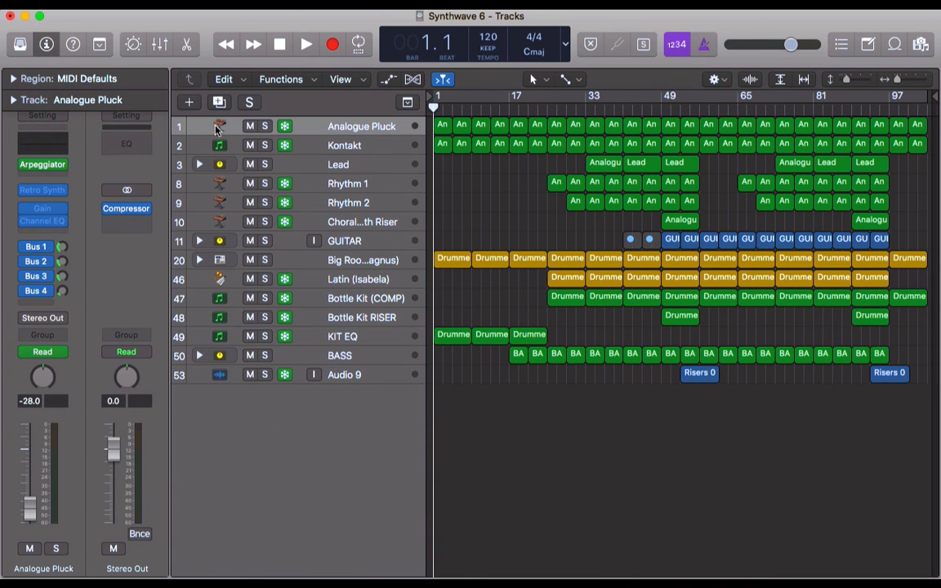
{"action": "left_click", "coordinate": [194, 103]}
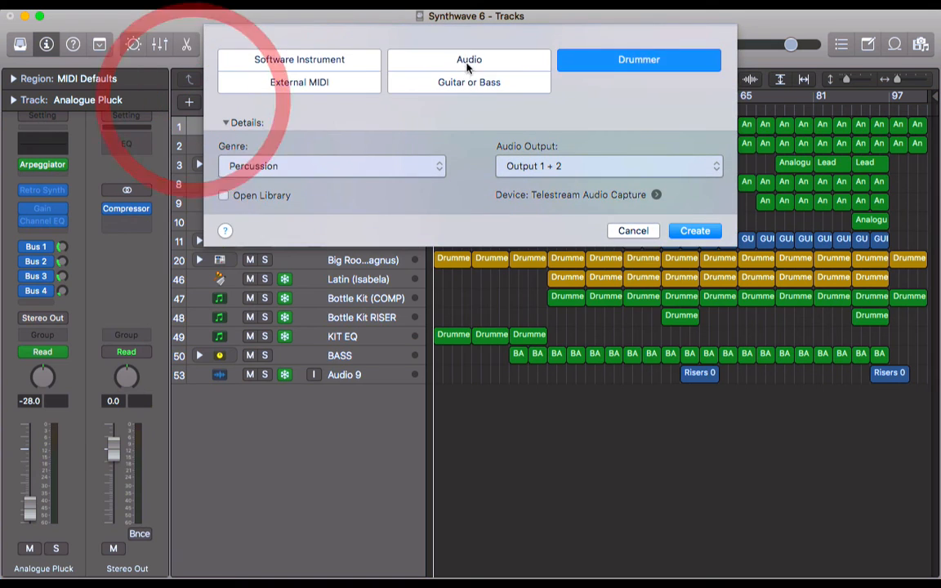
{"action": "left_click", "coordinate": [460, 60]}
{"action": "left_click", "coordinate": [702, 289]}
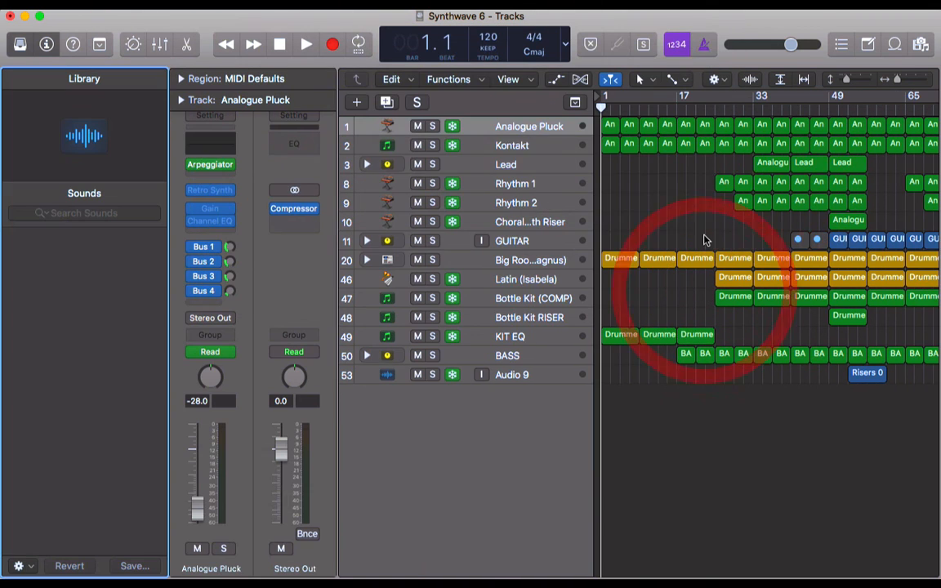
{"action": "left_click_drag", "start_coordinate": [526, 148], "coordinate": [516, 437]}
Rename the new audio track as Bounced file.
{"action": "double_click", "coordinate": [506, 395]}
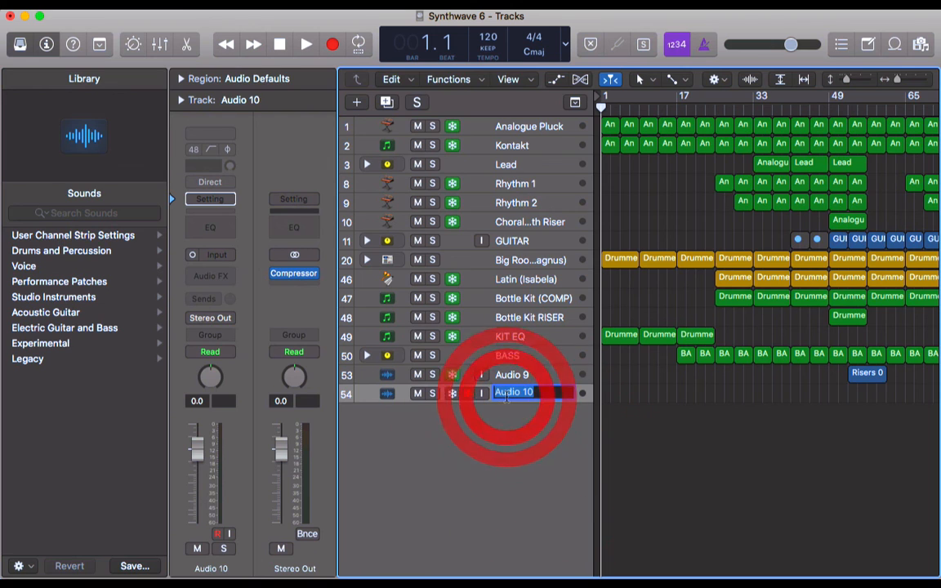
{"action": "type", "text": "BOunce"}
{"action": "key", "text": "BackSpace"}
{"action": "key", "text": "BackSpace"}
{"action": "key", "text": "BackSpace"}
{"action": "key", "text": "BackSpace"}
{"action": "key", "text": "BackSpace"}
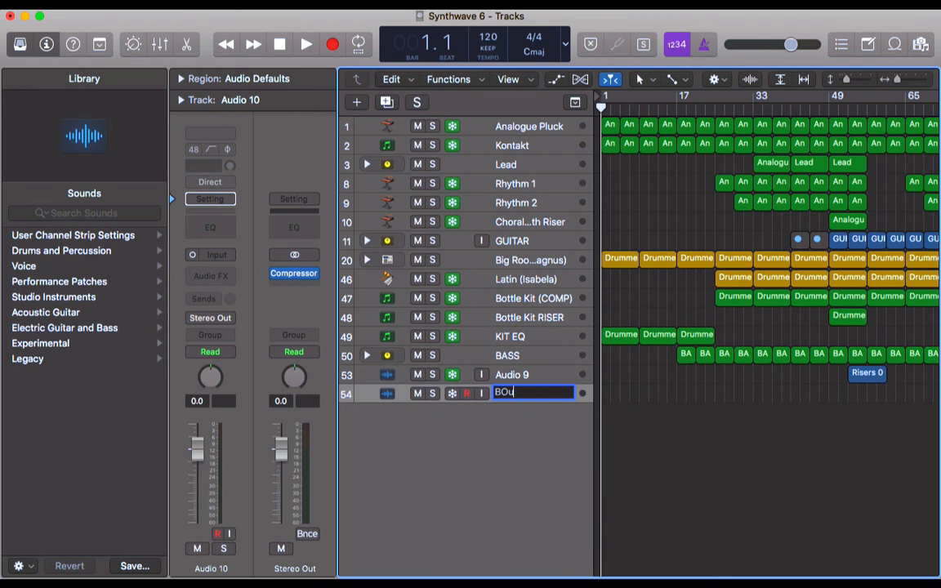
{"action": "type", "text": "ounced file"}
{"action": "key", "text": "Return"}
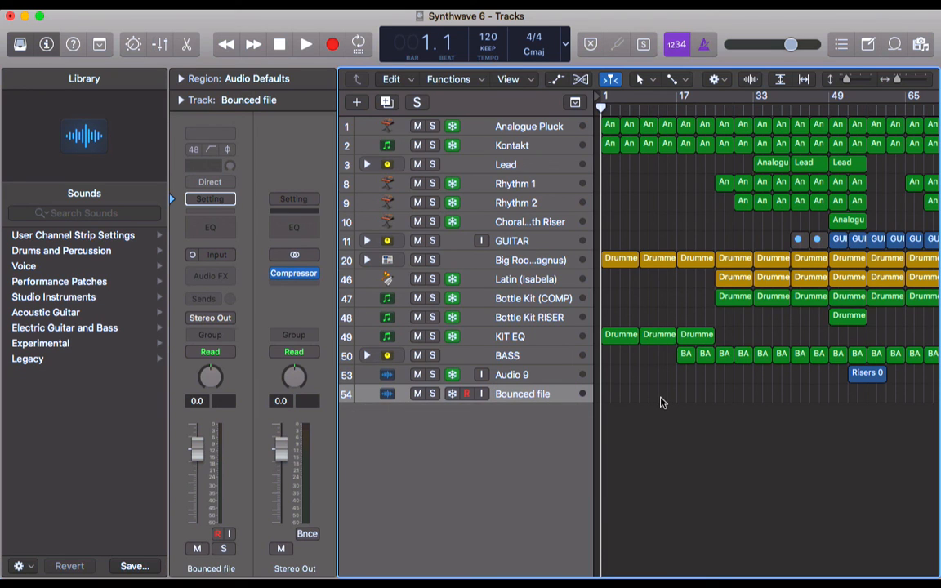
Import Synthwave 6.mp3 from the Desktop onto the Bounced file track at bar 1.
{"action": "key", "text": "shift+super+i"}
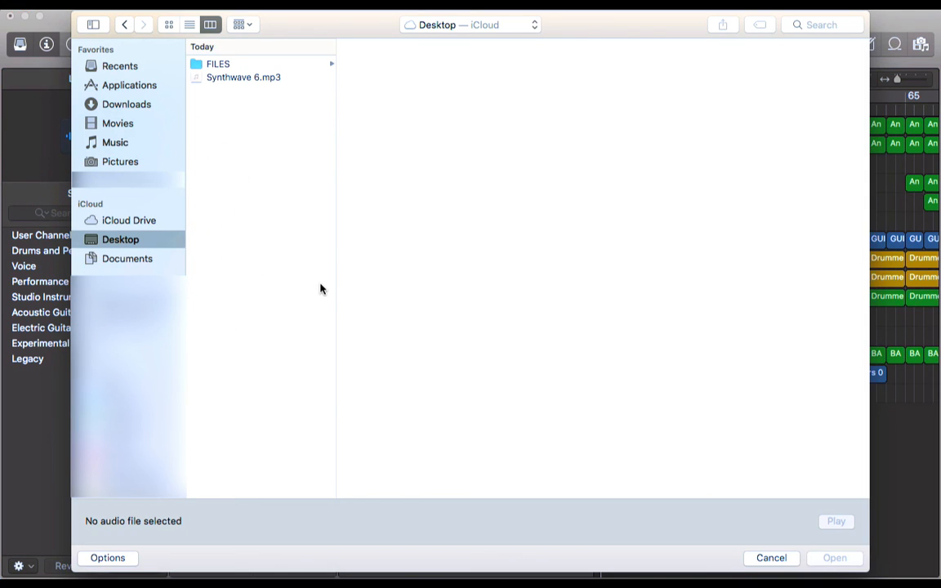
{"action": "left_click", "coordinate": [247, 77]}
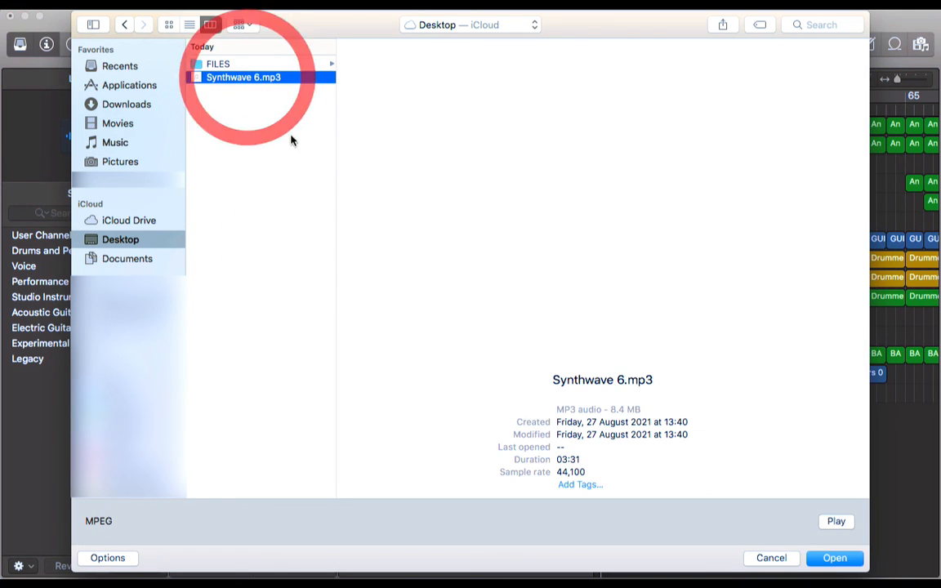
{"action": "left_click", "coordinate": [841, 558]}
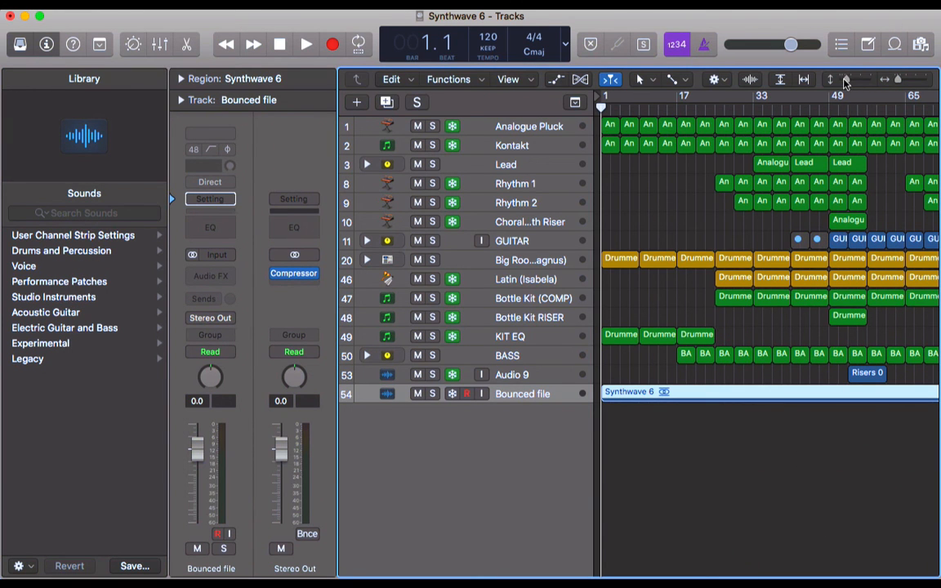
Solo the Bounced file track and lower its volume to -3.5 dB.
{"action": "left_click_drag", "start_coordinate": [843, 79], "coordinate": [852, 80]}
{"action": "scroll", "coordinate": [844, 483], "scroll_direction": "down", "scroll_amount": 3}
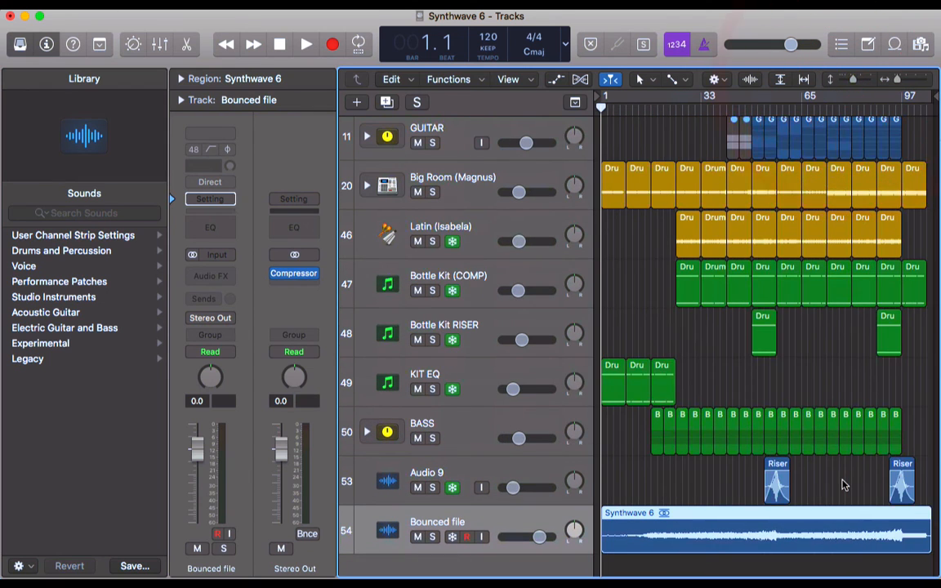
{"action": "key", "text": "s"}
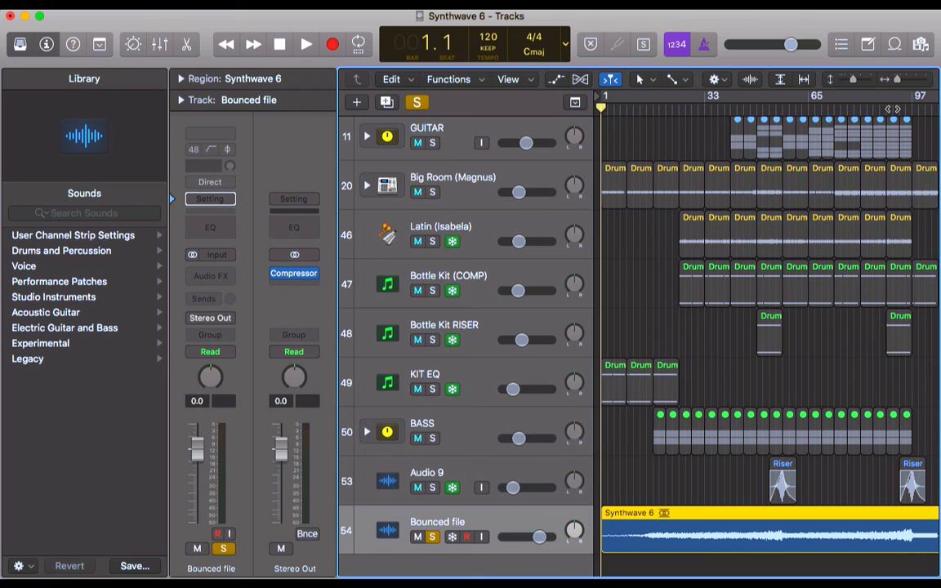
{"action": "left_click_drag", "start_coordinate": [539, 536], "coordinate": [530, 536]}
Play the soloed bounce briefly near the end of the arrangement, and stop playback.
{"action": "left_click", "coordinate": [899, 98]}
{"action": "key", "text": "space"}
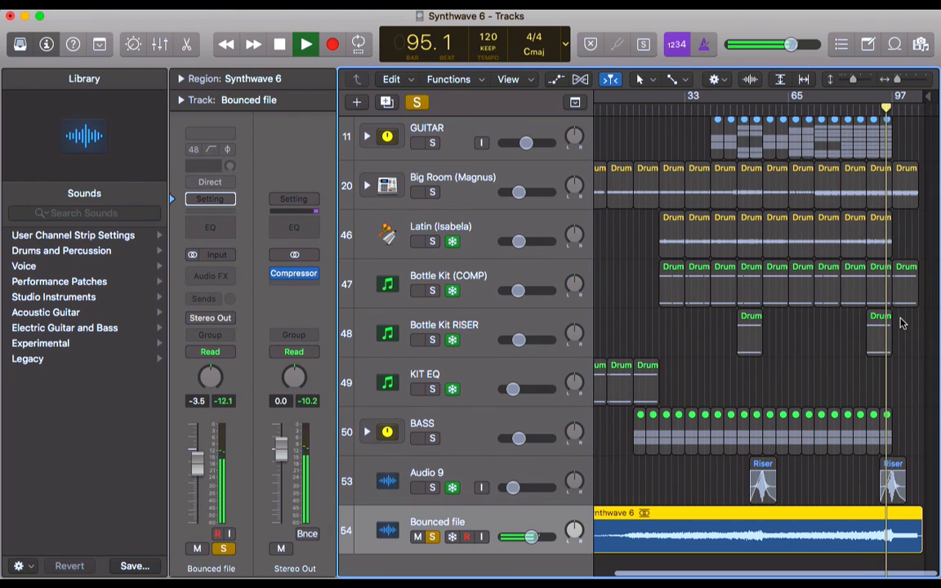
{"action": "key", "text": "space"}
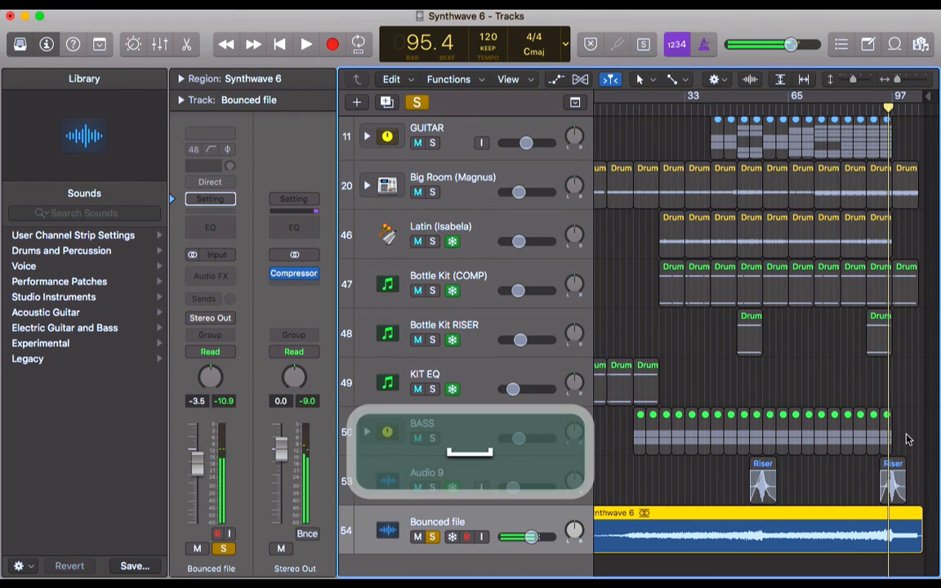